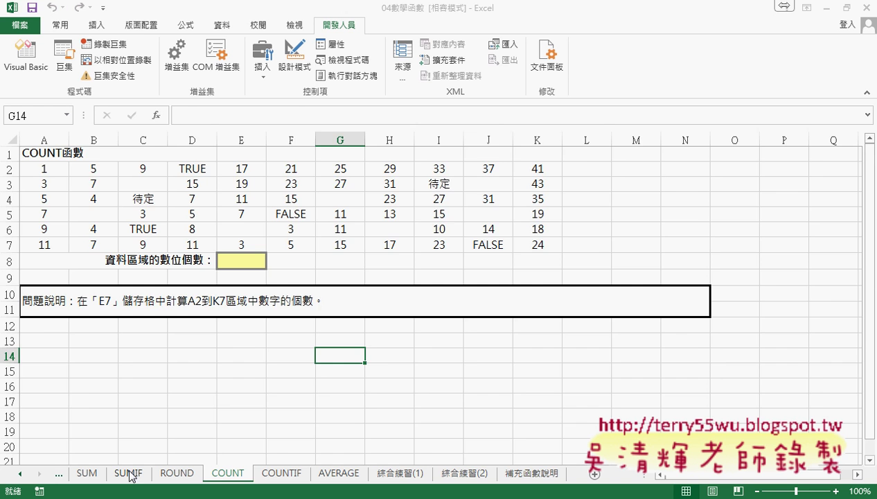
Look over the SUMIF and ROUND sheets, then review the A2:K7 data block on the COUNT sheet
click(128, 474)
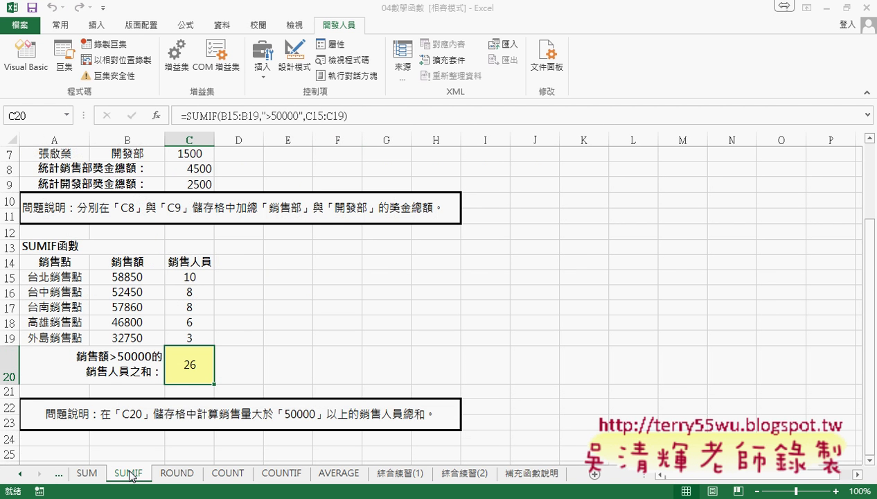
click(170, 475)
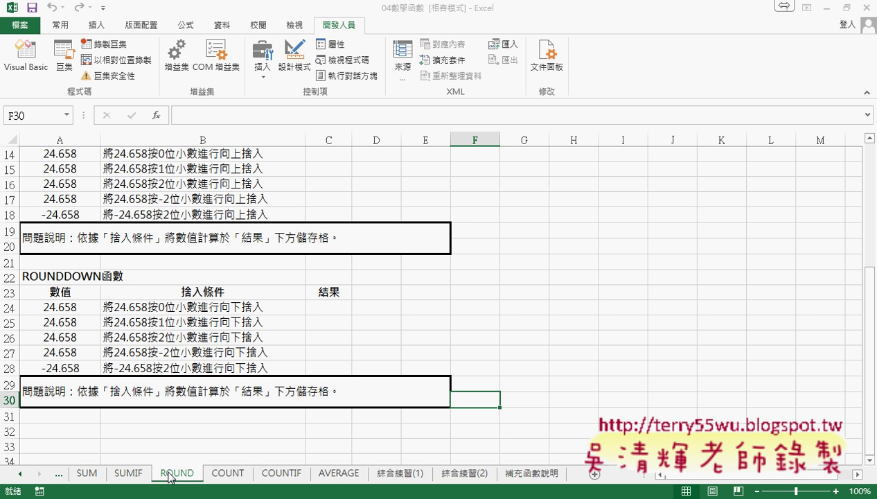
scroll(135, 290, up, 2)
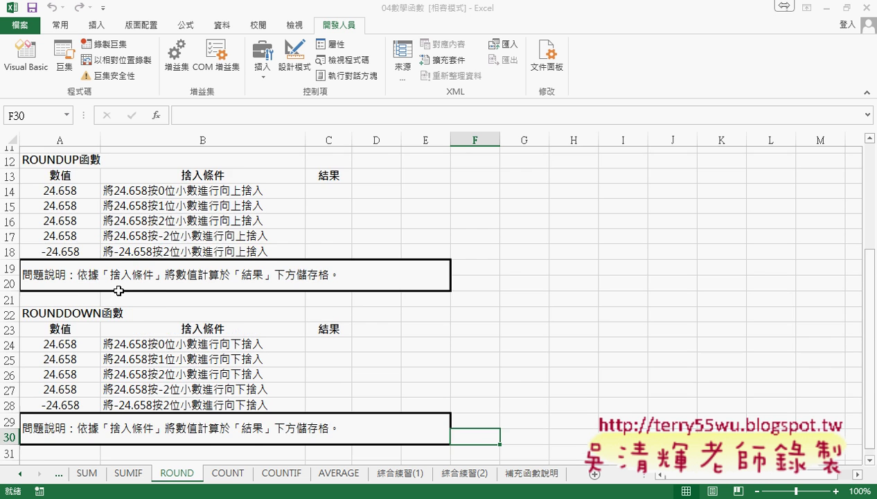
click(237, 476)
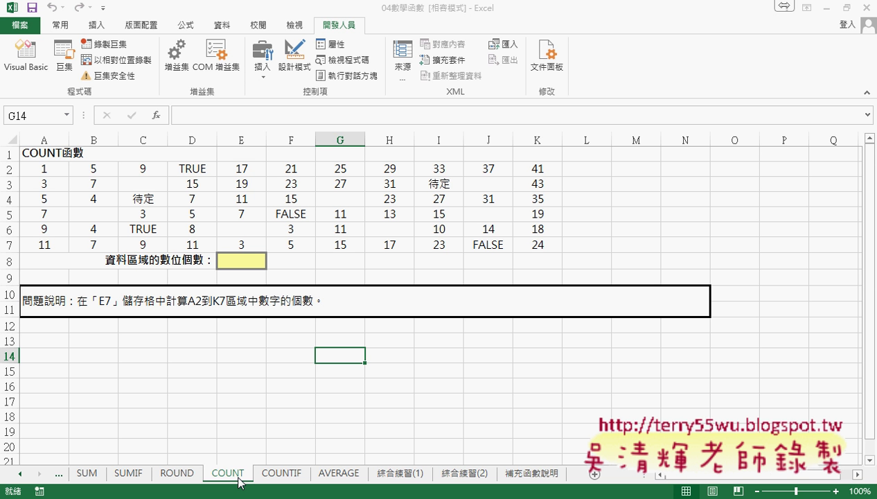
drag(44, 169, 540, 246)
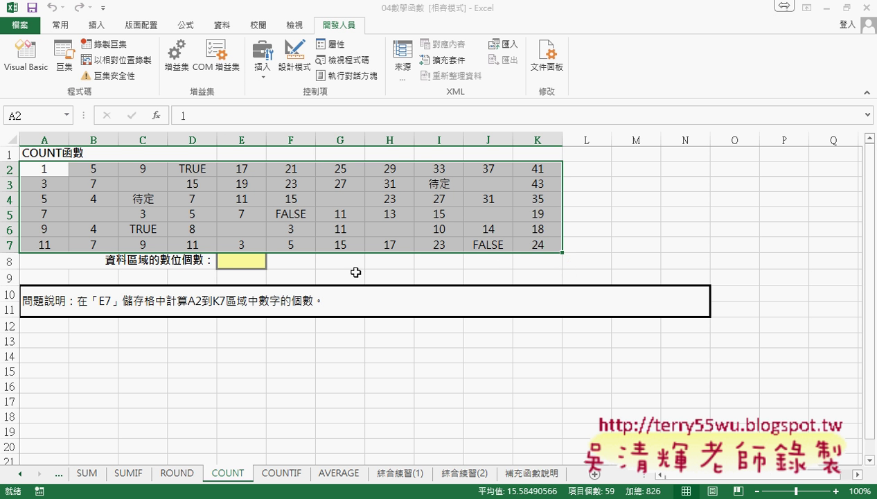
Start a function in E8 and find COUNT in the Statistical category
click(241, 259)
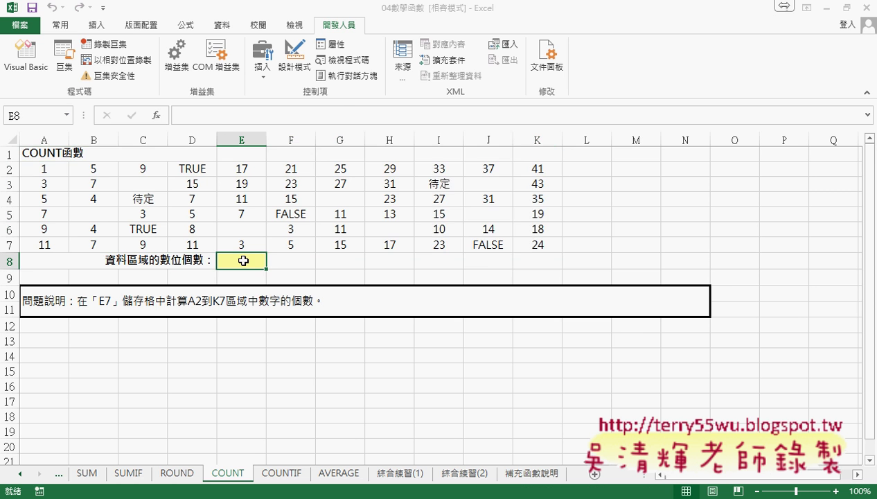
click(158, 115)
click(508, 127)
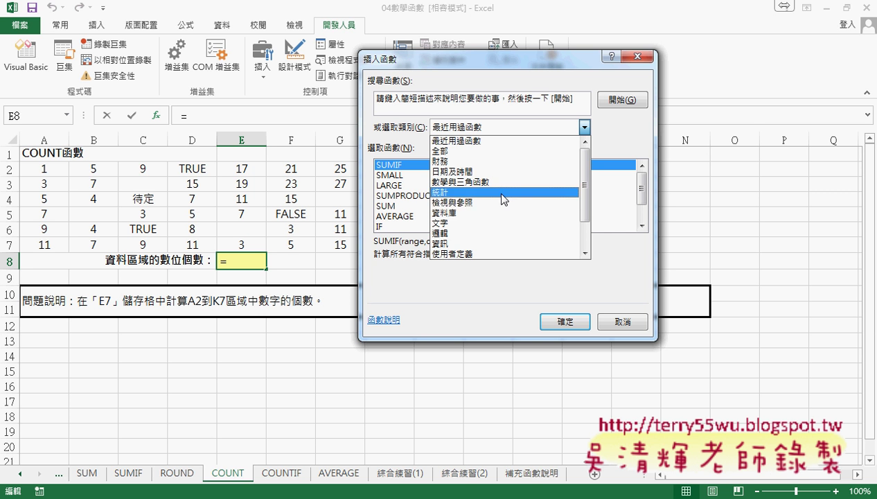
click(503, 192)
click(642, 225)
click(642, 226)
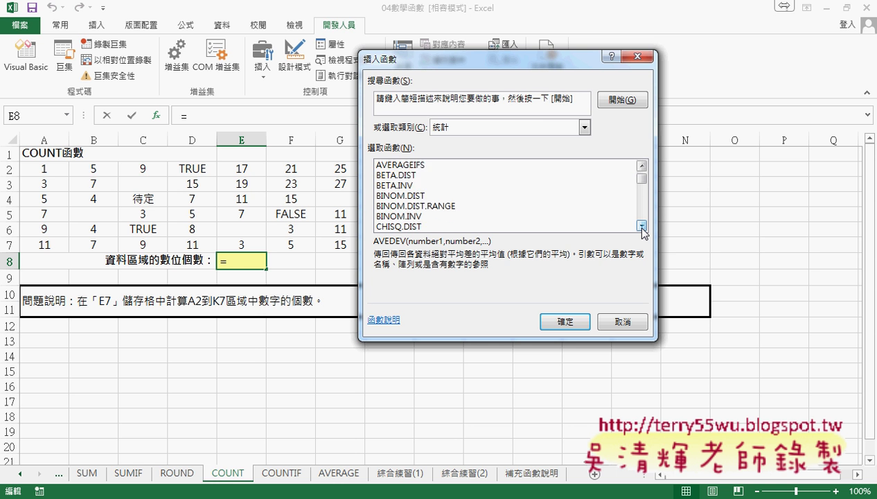
click(642, 226)
click(641, 226)
click(642, 226)
click(641, 226)
click(642, 226)
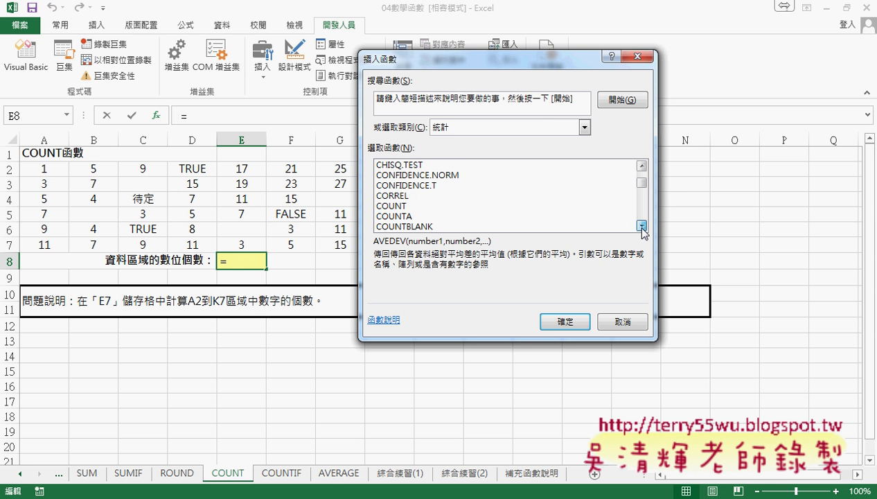
click(406, 205)
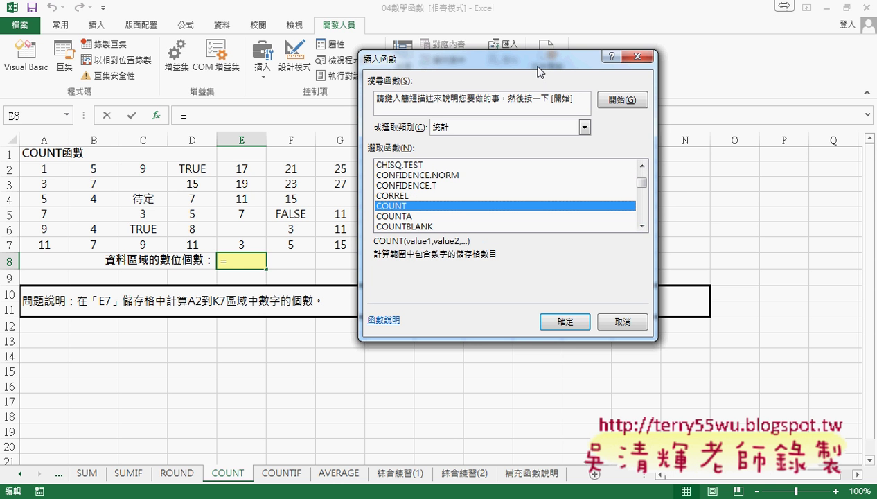
drag(548, 67, 614, 64)
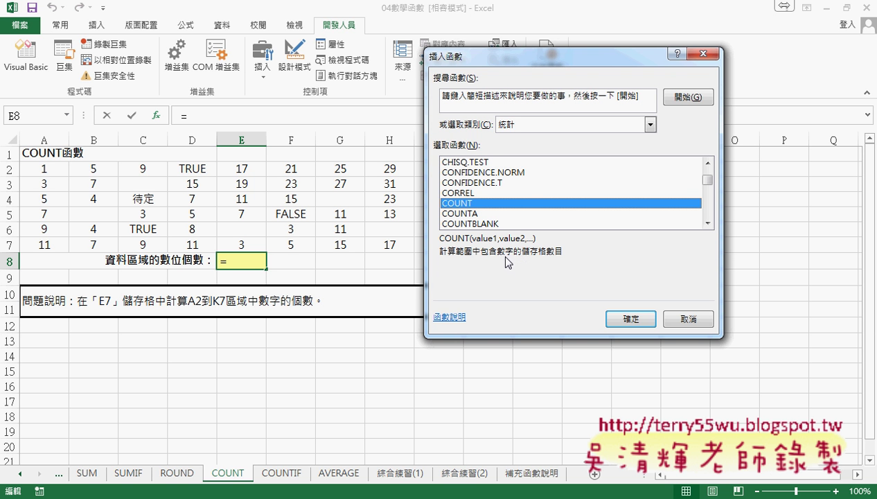
Compare the descriptions of COUNTA, COUNTBLANK and COUNTIF in the function picker
click(478, 215)
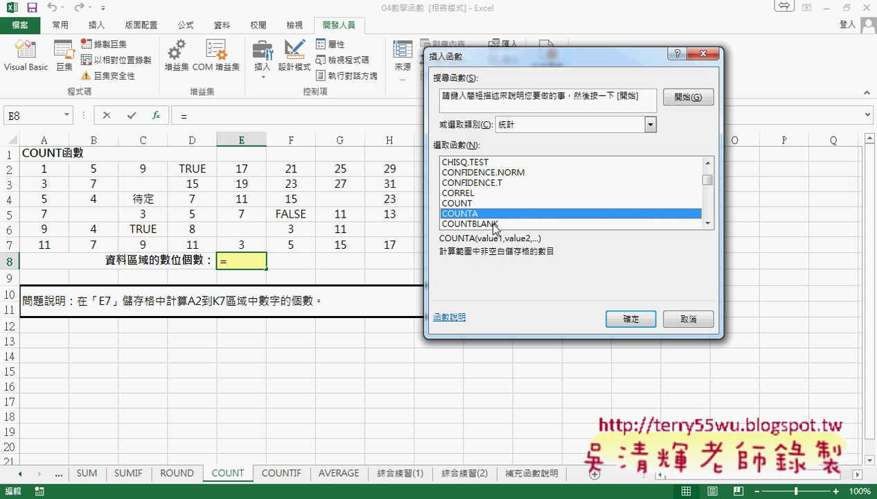
click(491, 223)
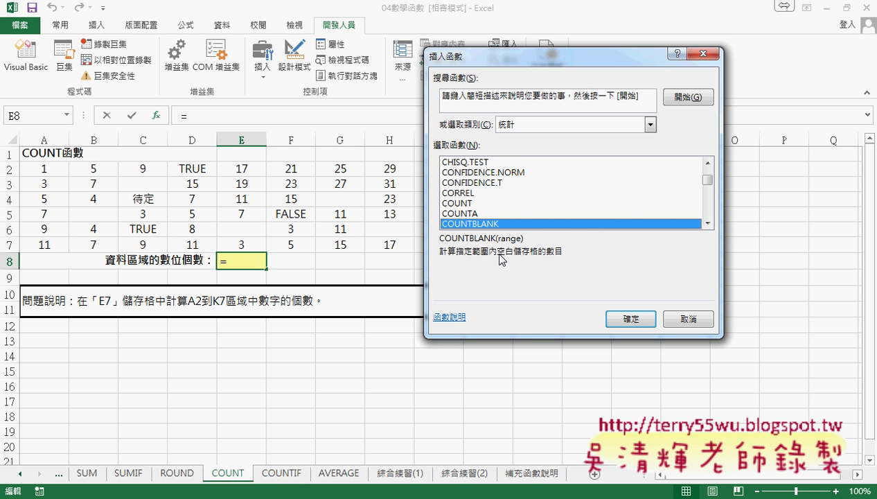
click(707, 223)
click(707, 222)
click(707, 223)
click(477, 203)
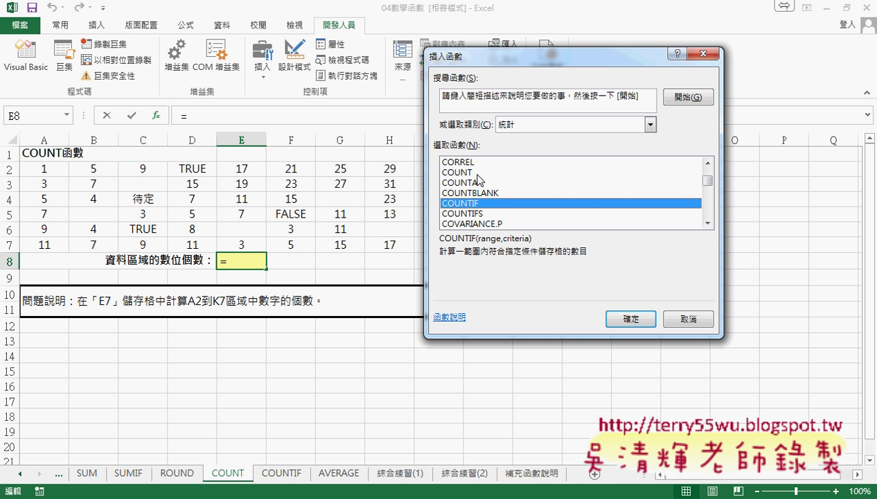
Enter =COUNT(A2:K7) in E8, which returns 53
click(475, 173)
click(630, 320)
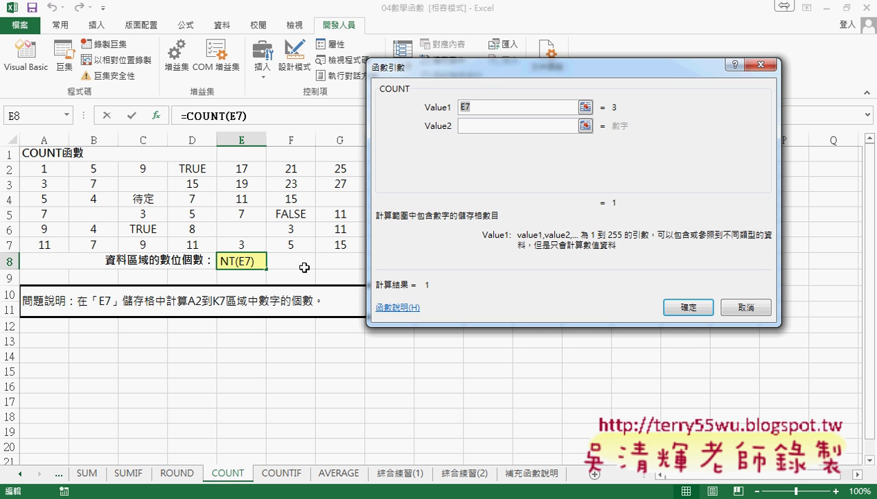
drag(54, 171, 558, 243)
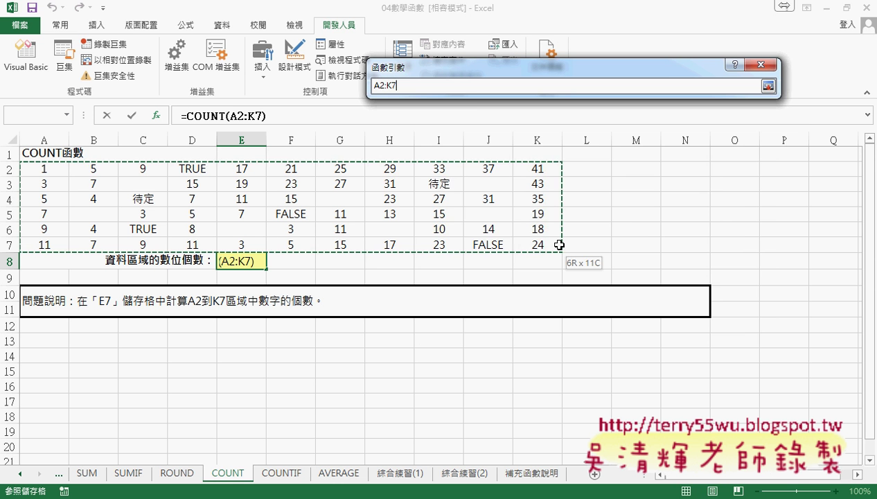
click(685, 306)
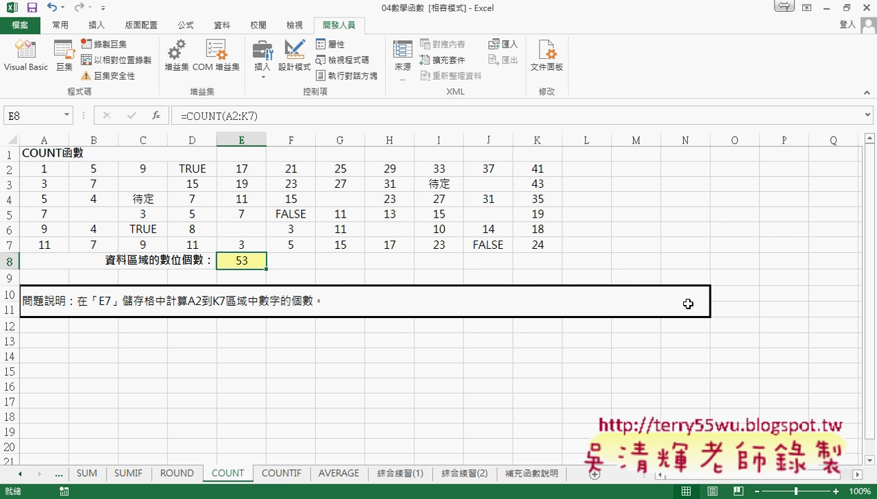
click(342, 262)
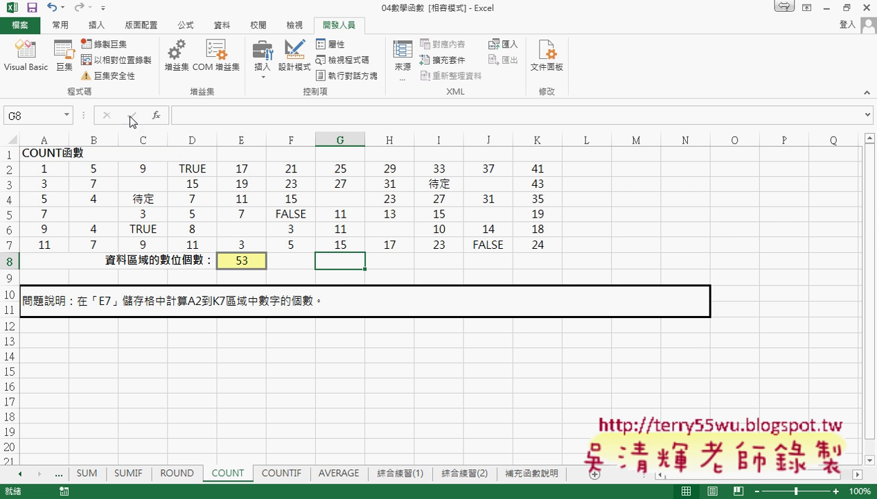
Put =COUNTA(A2:K7) in G8 to count 59 non-empty cells, then recheck E8
click(157, 115)
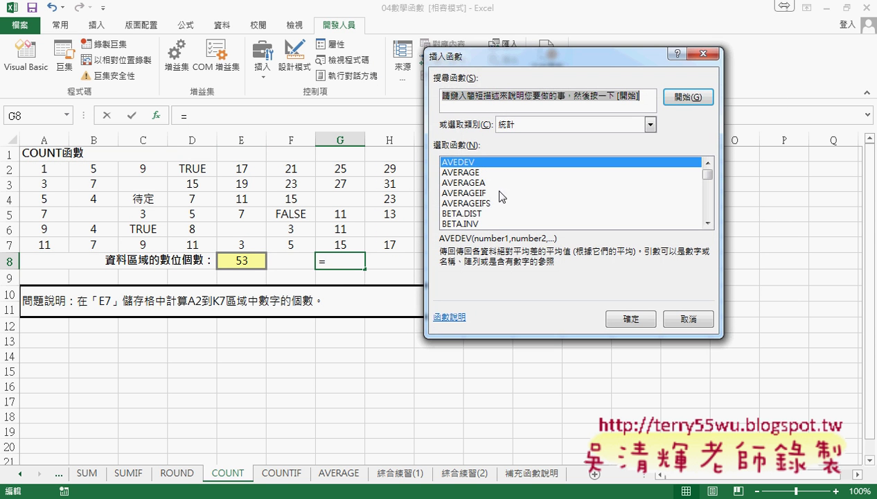
click(707, 221)
click(707, 222)
click(707, 222)
click(707, 221)
click(707, 222)
click(707, 222)
double_click(707, 221)
triple_click(707, 222)
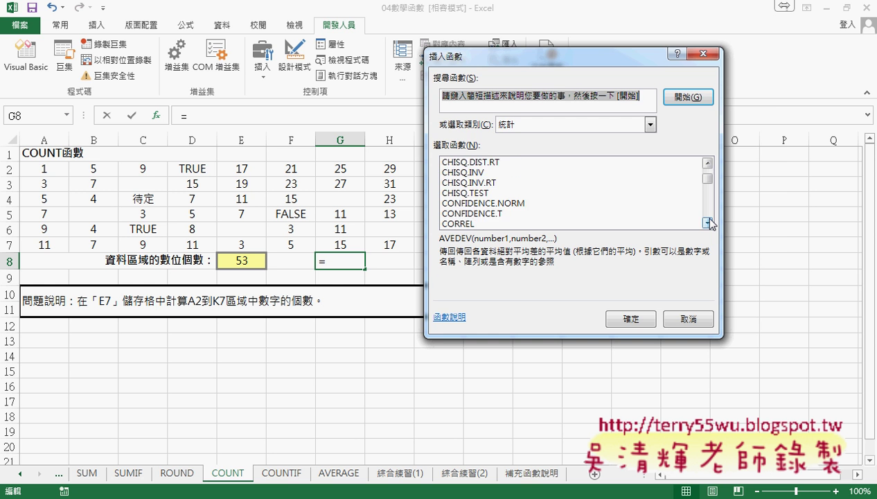
double_click(707, 222)
double_click(707, 221)
double_click(483, 202)
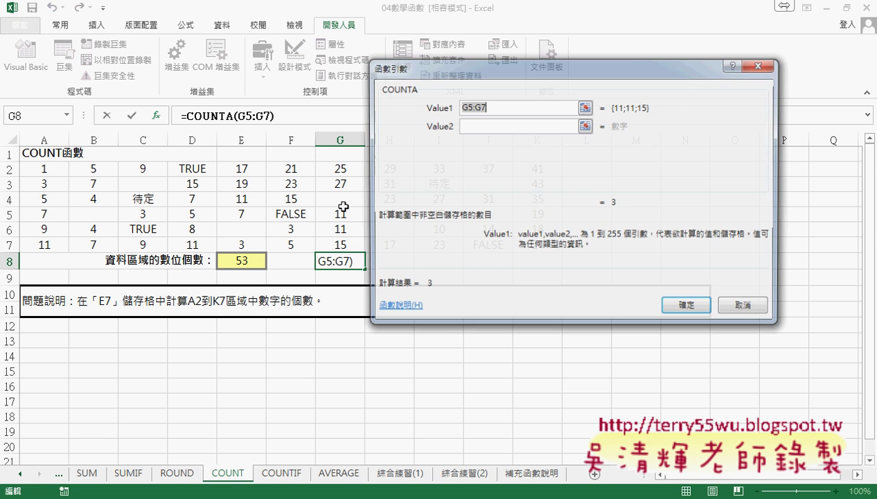
click(46, 169)
drag(45, 168, 559, 244)
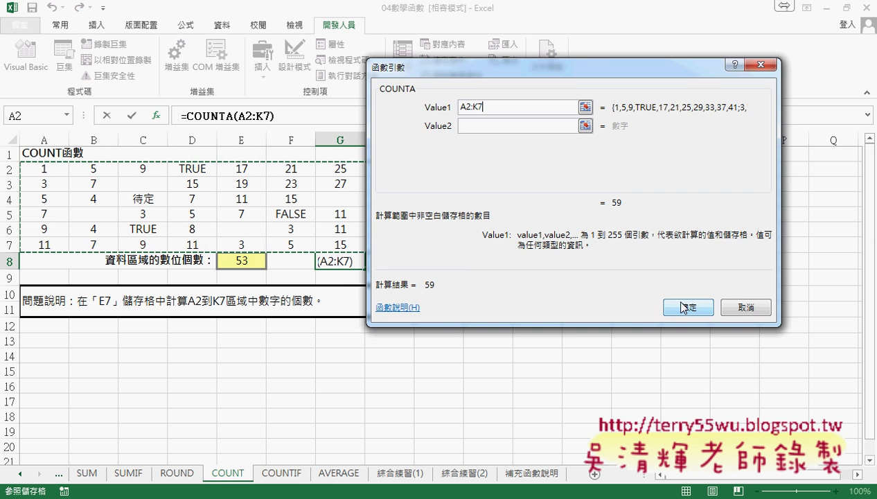
click(670, 305)
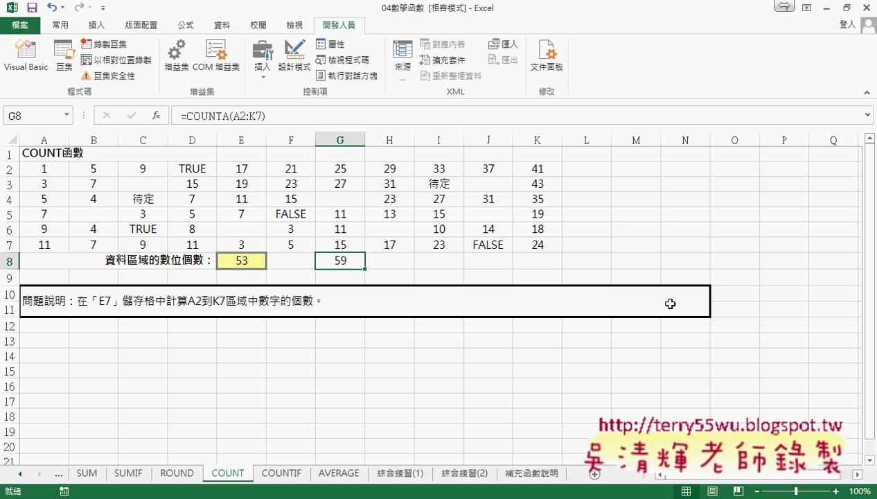
click(248, 261)
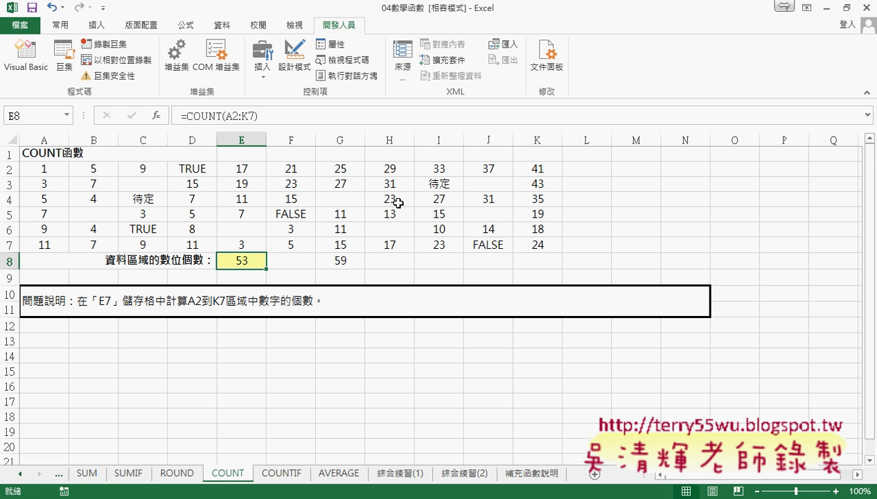
Inspect the non-numeric entries 待定 in I3, TRUE in D2 and FALSE in F5, then select I8
click(438, 184)
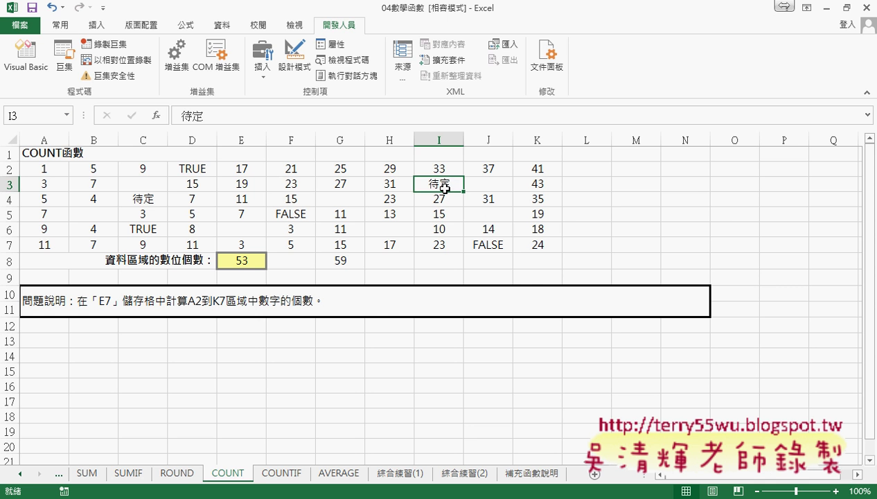
click(195, 169)
click(296, 216)
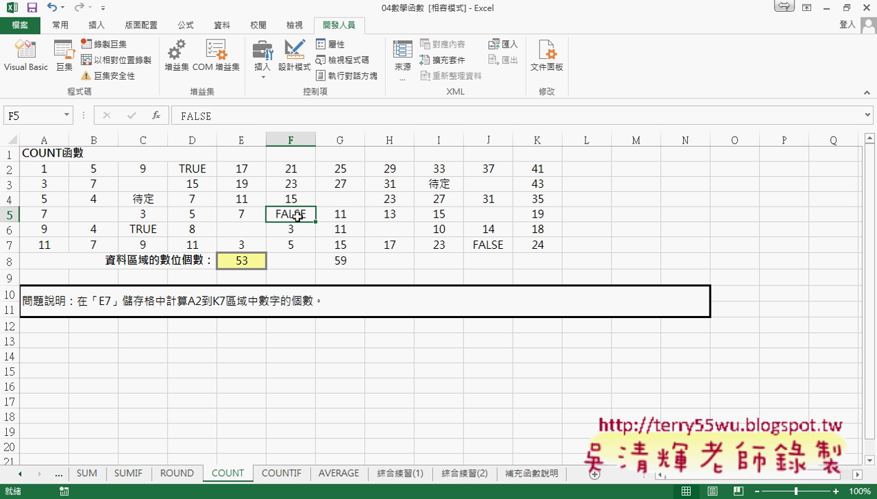
click(429, 260)
Enter =COUNTBLANK(A2:K7) in I8, returning 7 blank cells
click(155, 116)
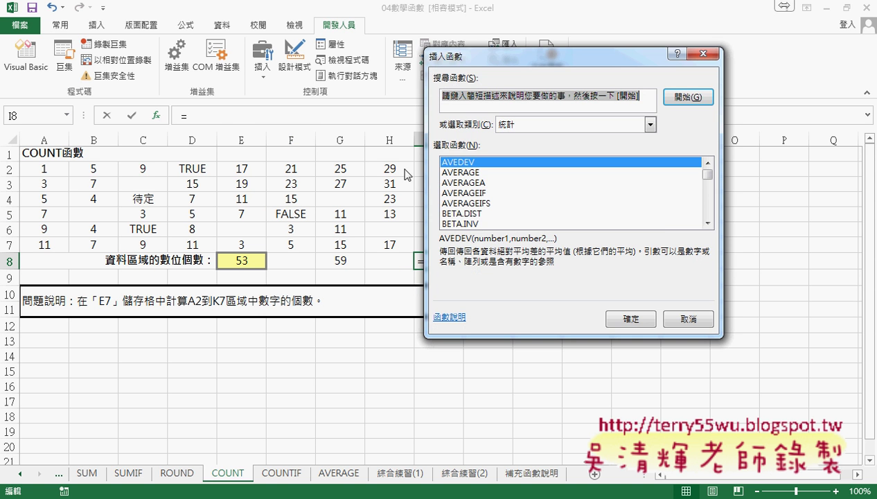
click(711, 206)
click(711, 206)
click(711, 206)
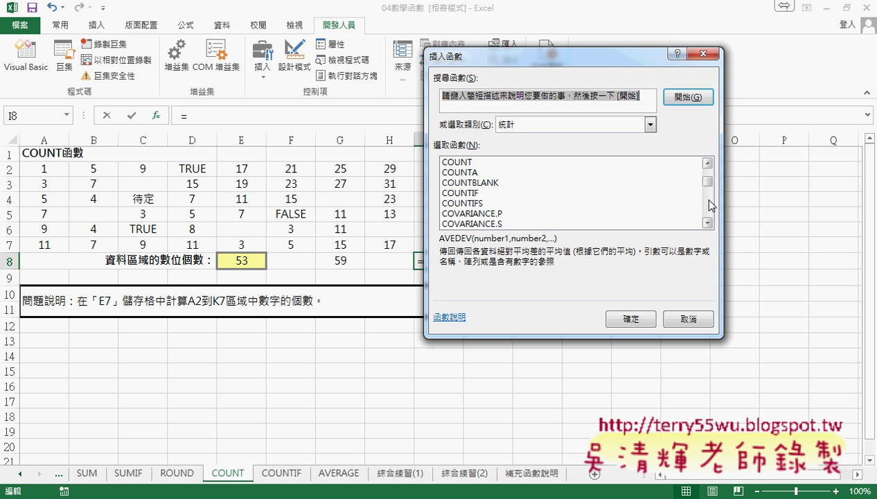
click(488, 182)
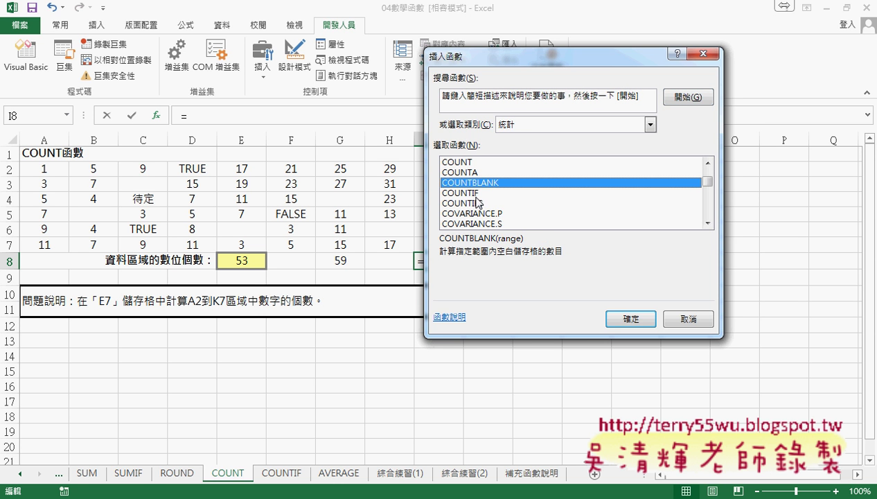
click(627, 317)
drag(48, 168, 537, 251)
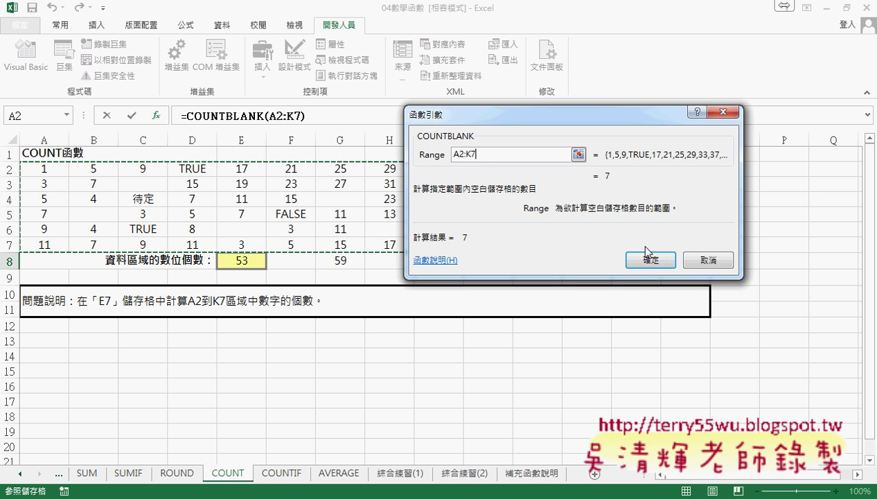
click(651, 260)
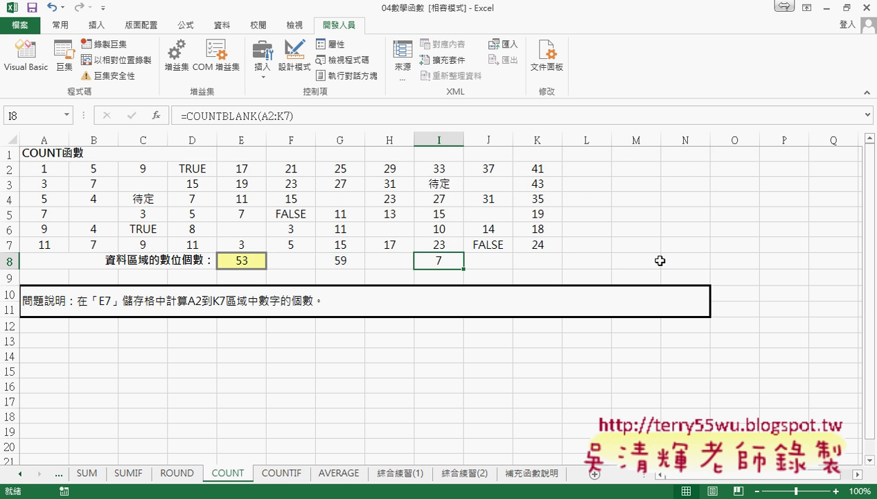
click(531, 260)
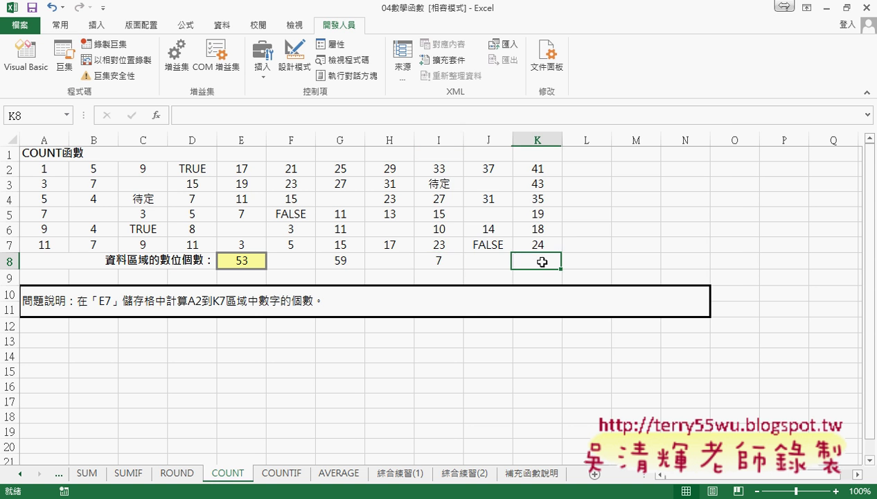
Open Insert Function for K8 and scroll the Statistical list down to COUNTIF
click(152, 114)
click(707, 222)
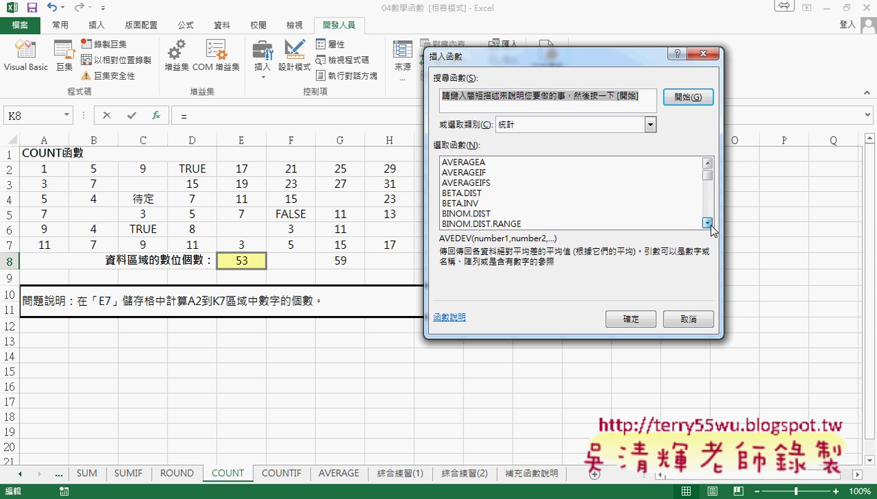
click(707, 223)
click(707, 222)
click(707, 222)
click(707, 222)
click(707, 222)
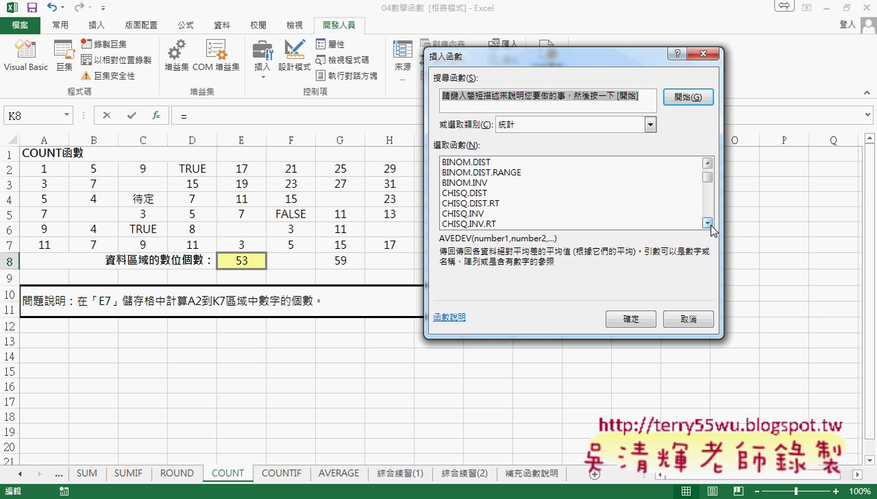
click(707, 222)
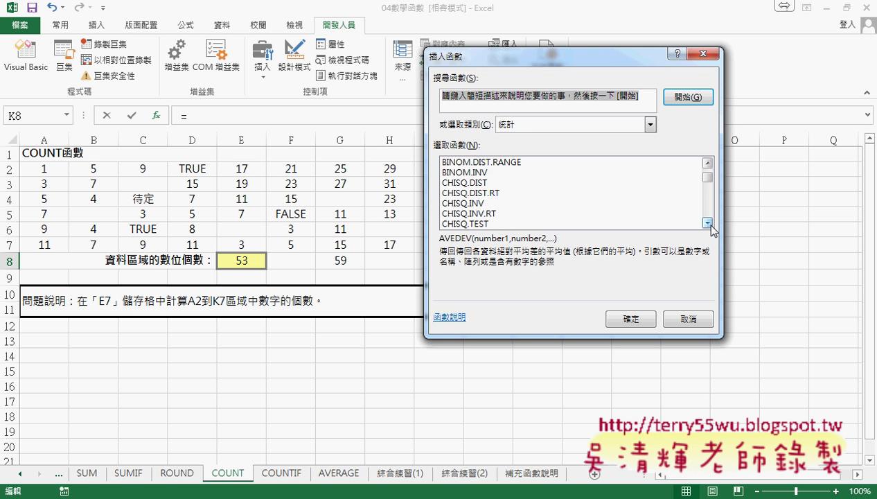
click(707, 223)
click(707, 222)
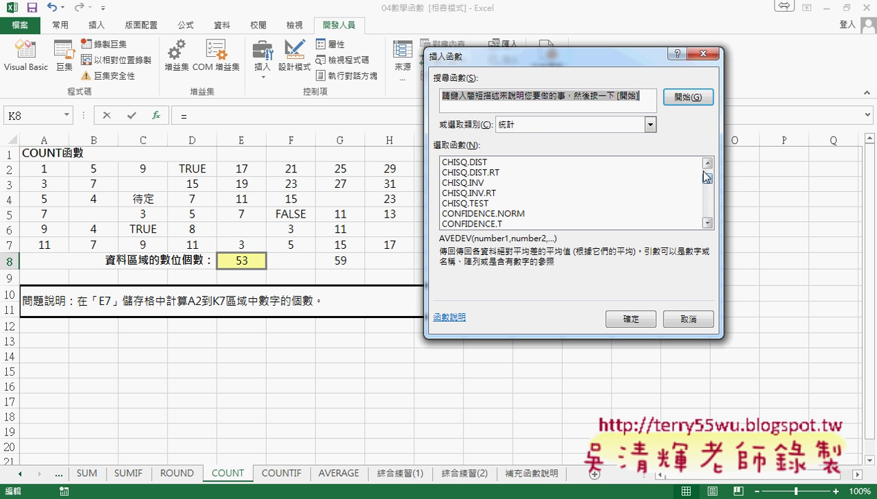
double_click(707, 222)
click(707, 221)
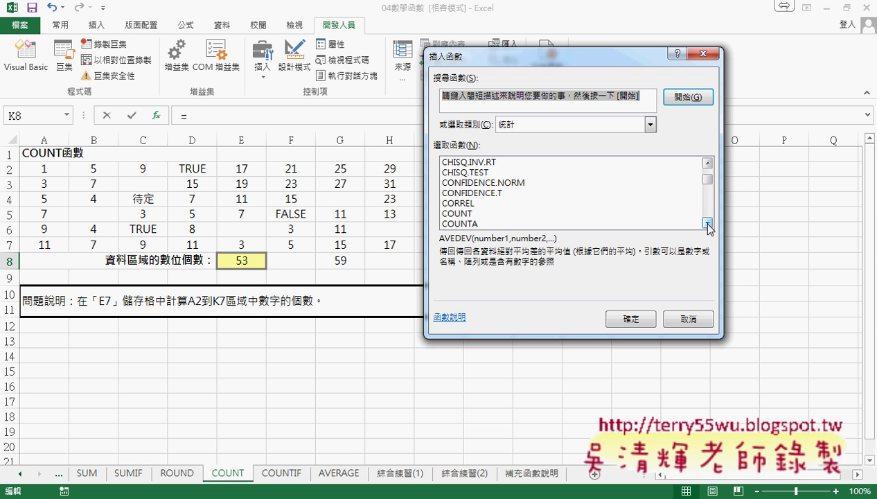
double_click(707, 222)
double_click(707, 222)
Enter =COUNTIF(A2:K7,">30") in K8, returning 7
click(470, 204)
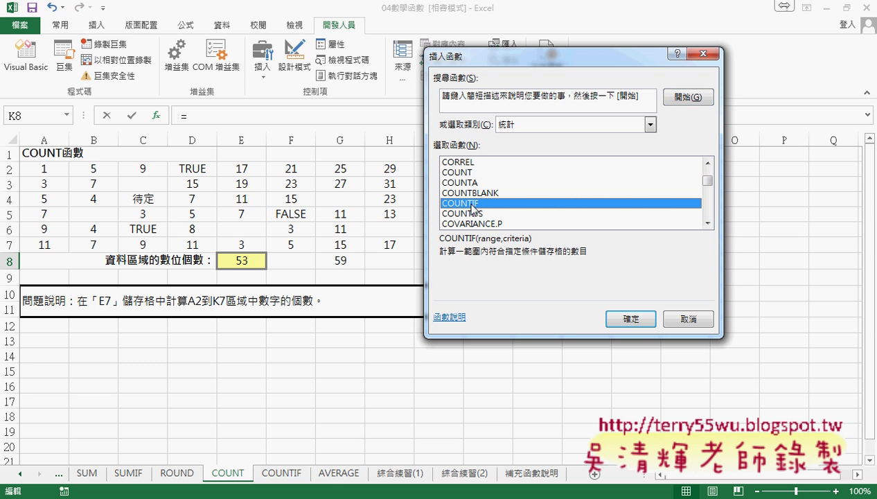
click(631, 319)
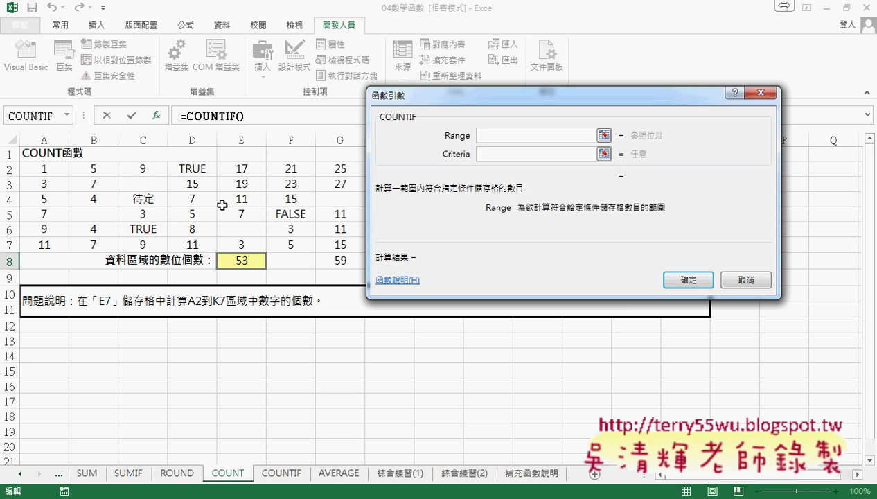
drag(68, 173, 546, 251)
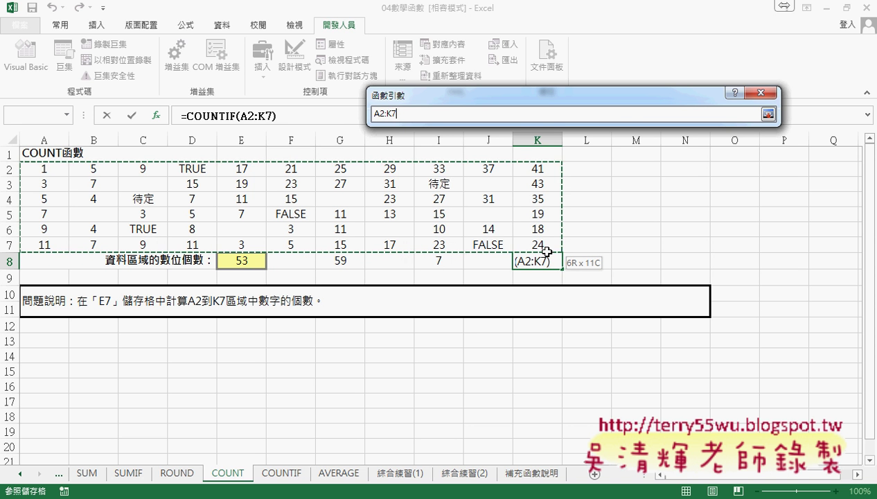
click(540, 152)
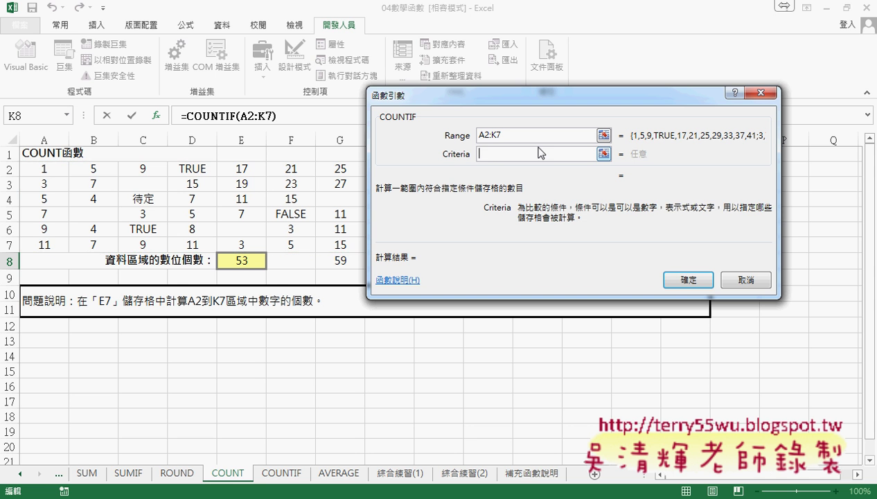
text(>30)
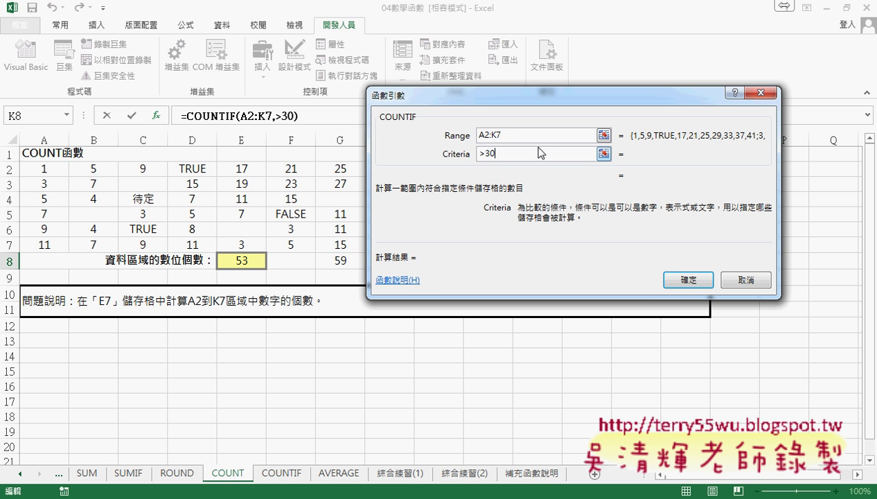
click(531, 136)
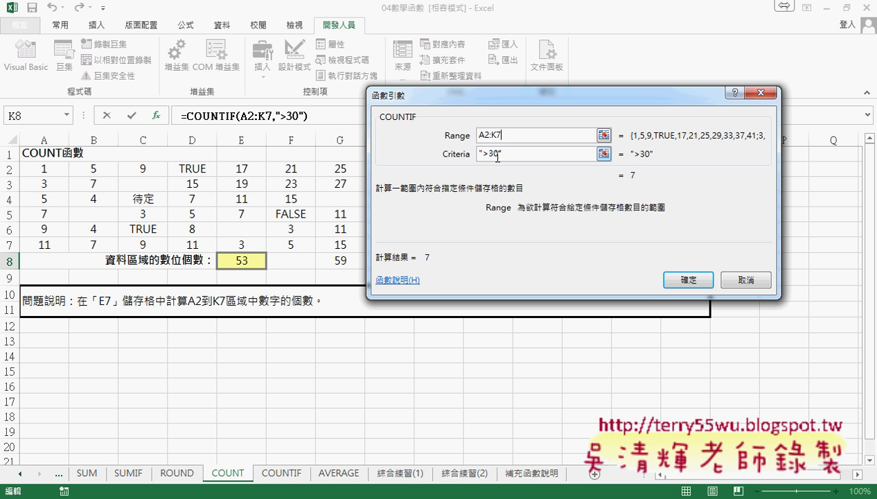
drag(481, 154, 499, 154)
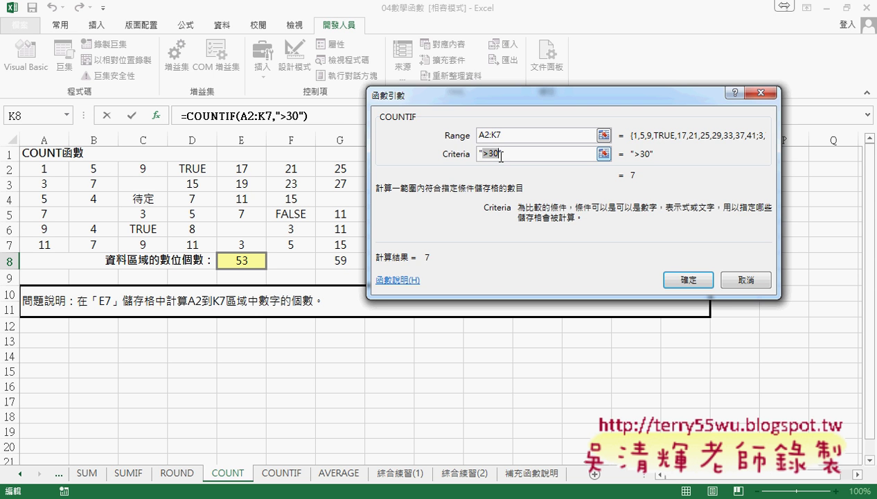
click(689, 279)
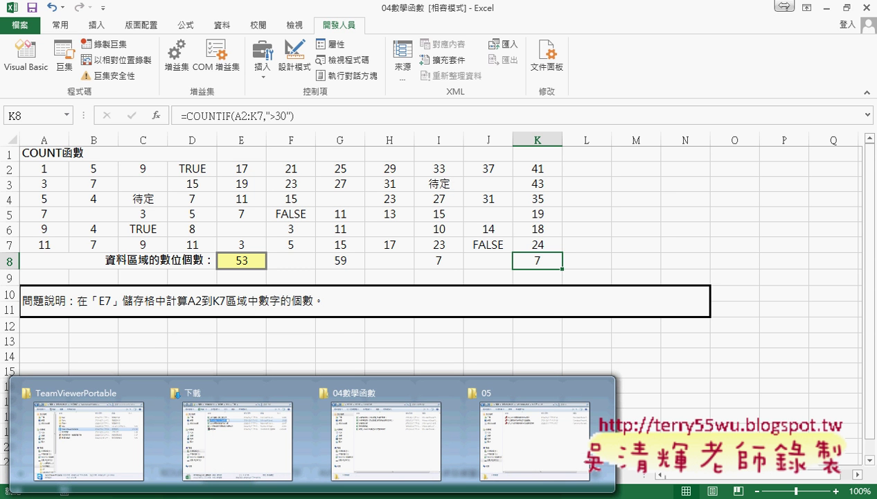
Open the 黑名單篩選_ workbook from the 04數學函數 folder
click(367, 446)
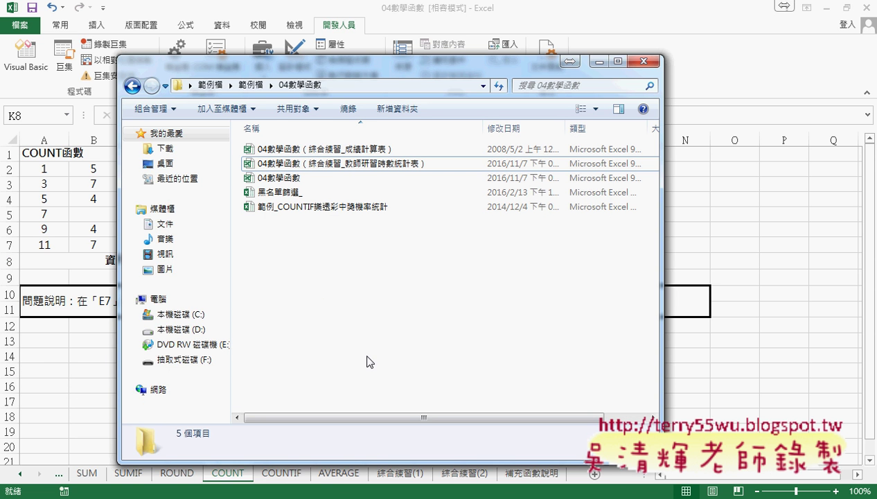
click(328, 194)
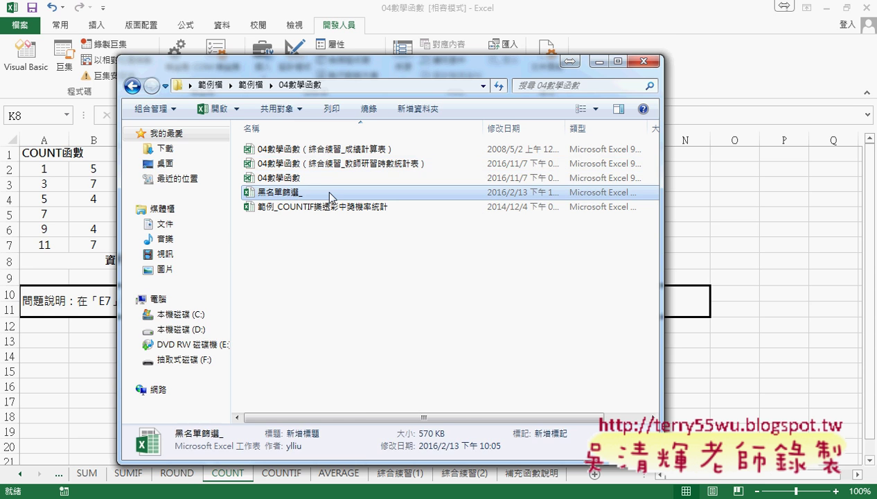
double_click(328, 194)
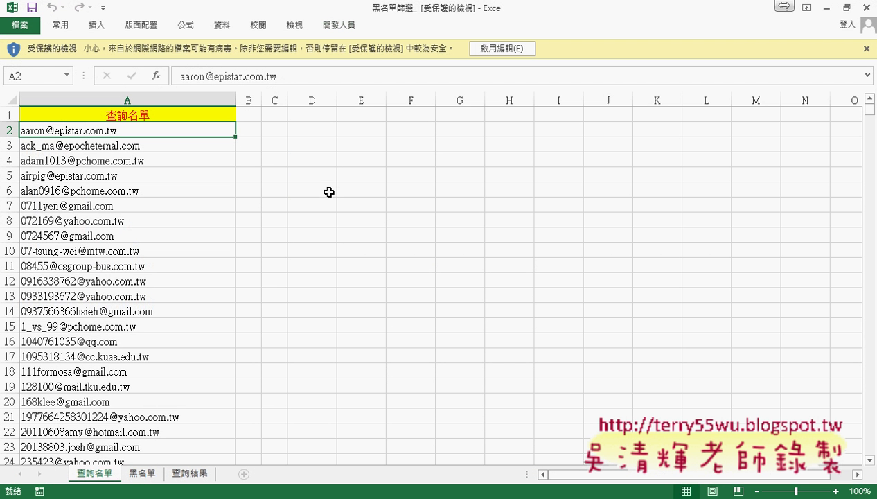
Enable editing in 黑名單篩選_ and browse its 黑名單, 查詢名單 and 查詢結果 sheets
click(493, 50)
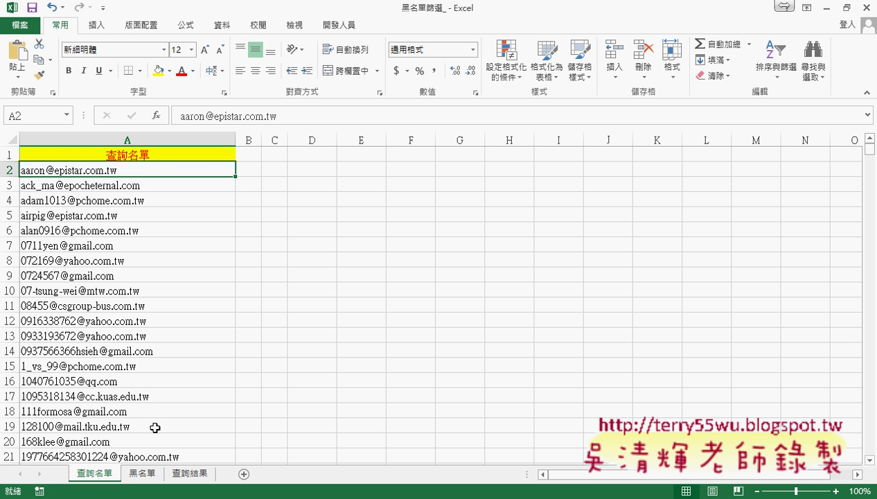
click(146, 473)
scroll(147, 263, up, 1)
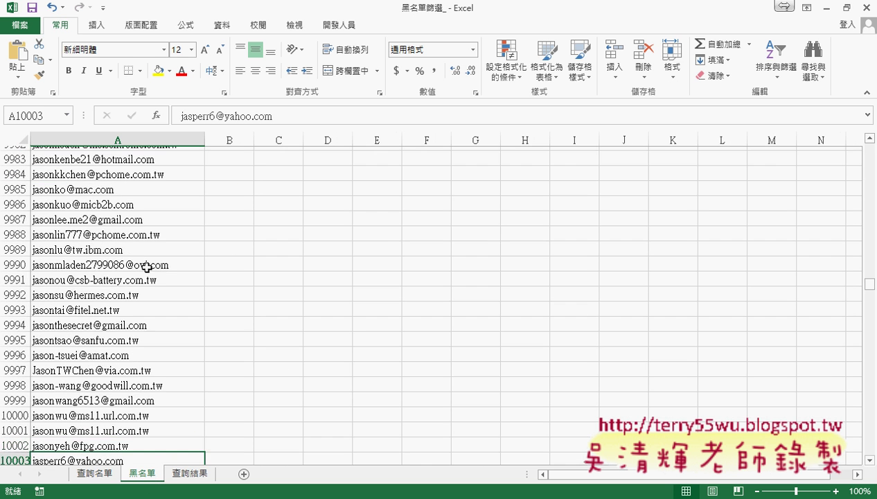
scroll(147, 267, up, 7)
click(146, 272)
key(ctrl+Home)
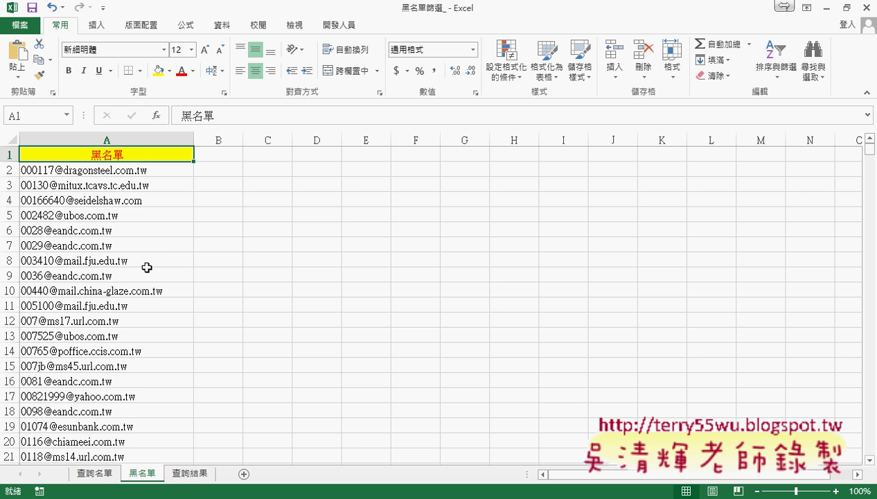
click(93, 476)
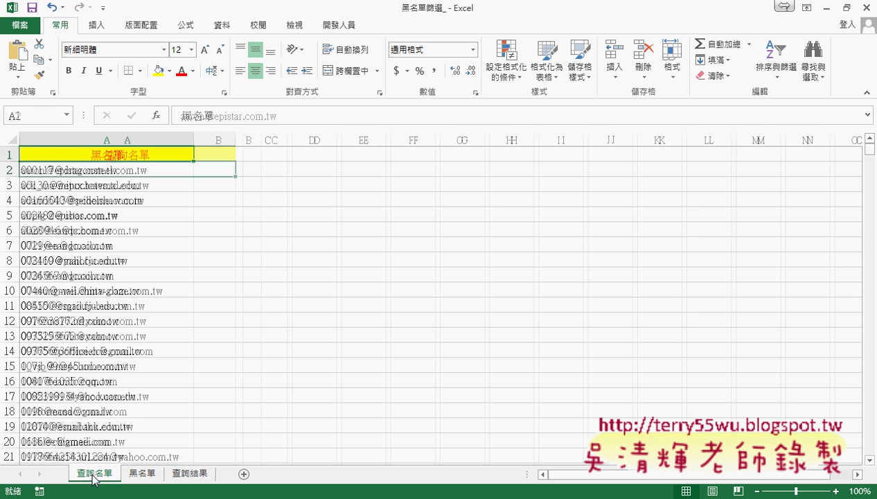
click(143, 475)
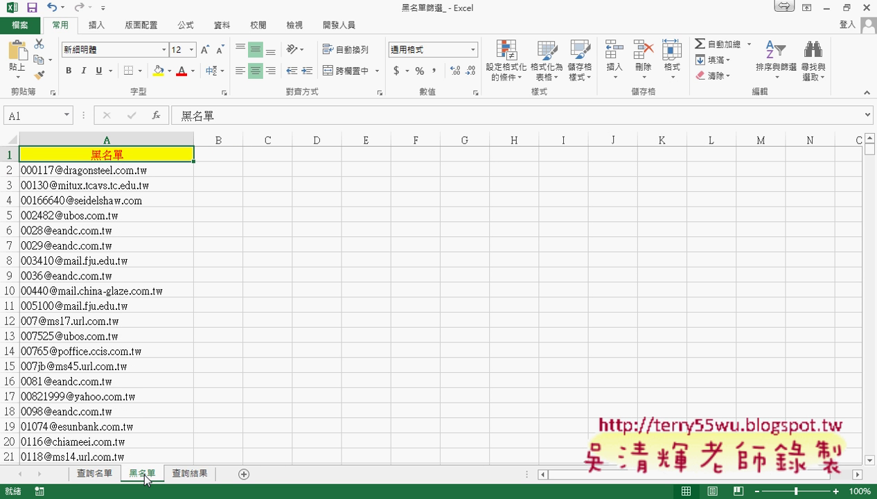
click(191, 475)
click(145, 149)
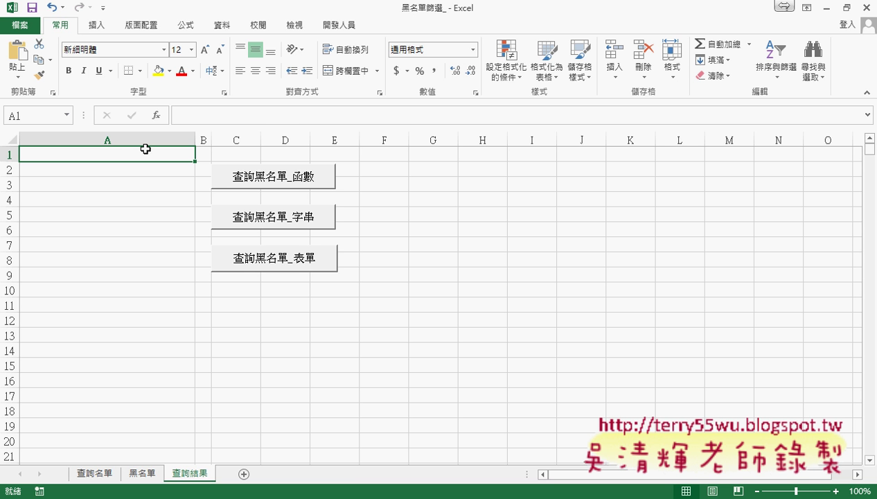
Delete the three query buttons on 查詢結果, then view the 查詢名單 and 黑名單 sheets
ctrl+click(298, 182)
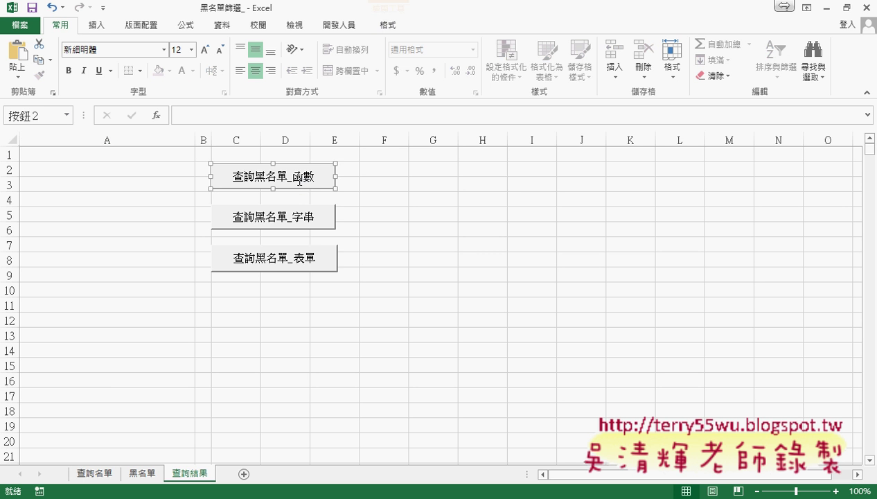
ctrl+click(297, 219)
ctrl+click(300, 261)
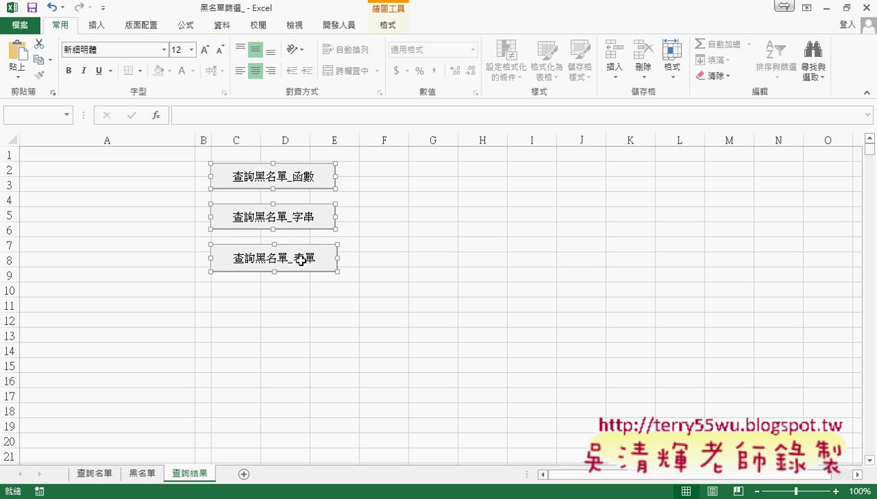
key(Delete)
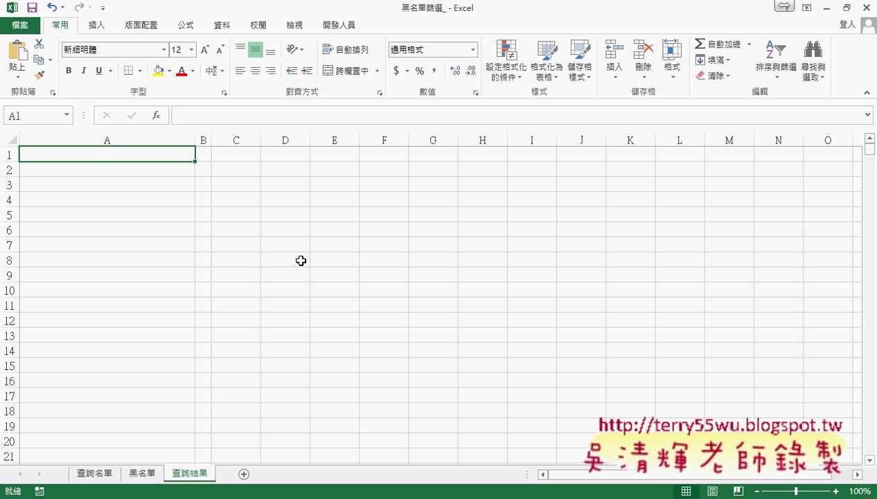
click(97, 473)
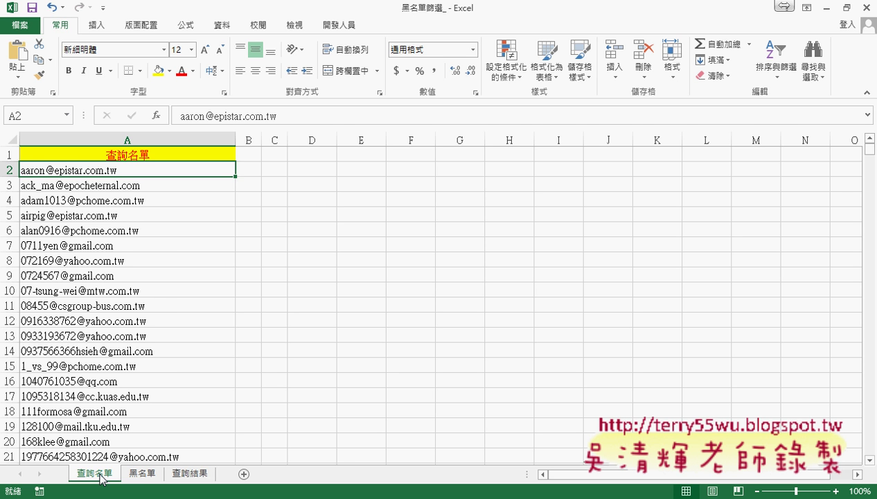
click(147, 475)
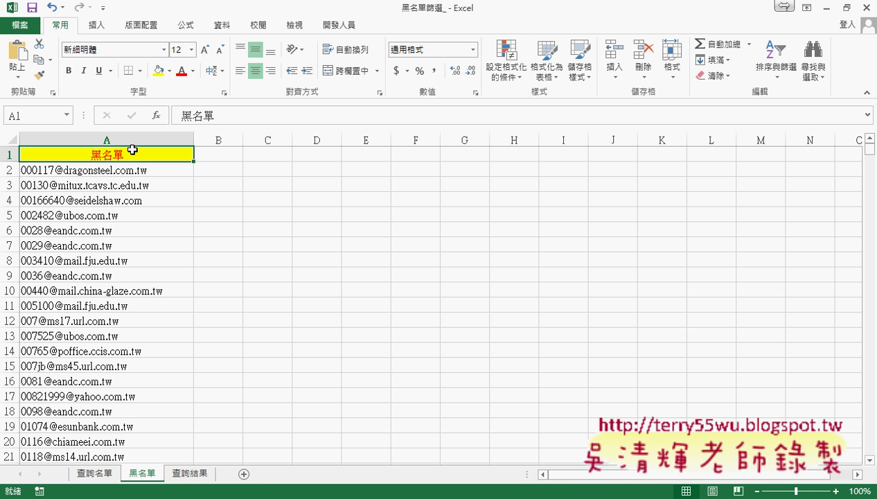
Name A2:A22223 as 黑名單 from its top-row header and review it in Name Manager
key(ctrl+shift+Down)
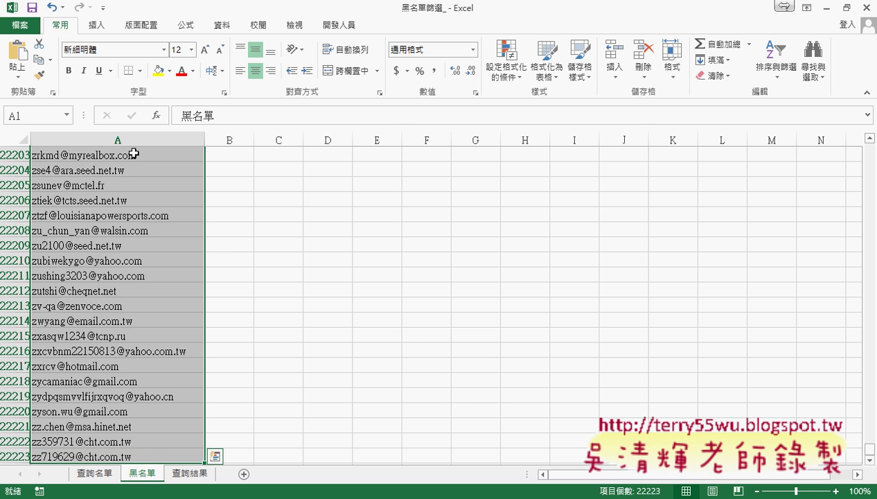
click(187, 26)
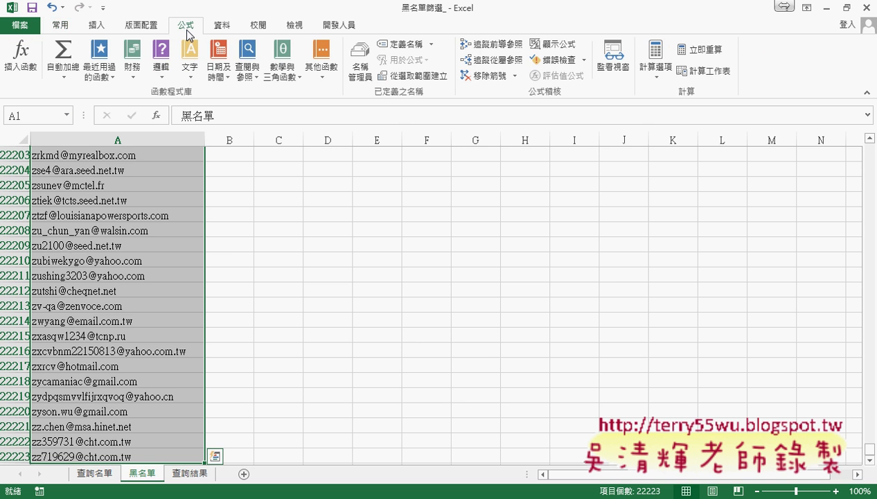
click(419, 78)
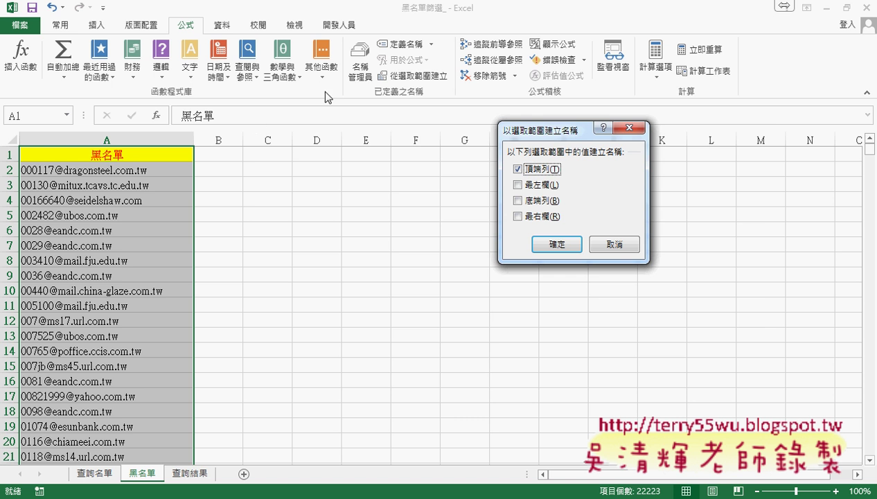
click(557, 242)
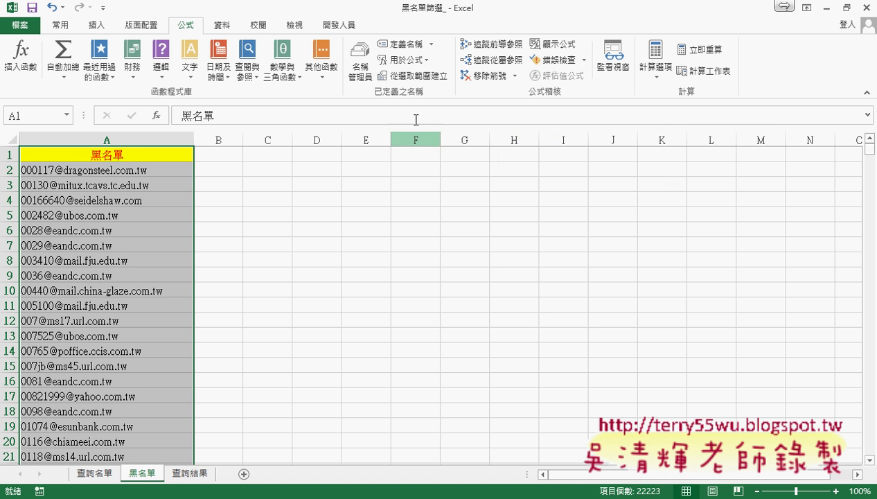
click(365, 67)
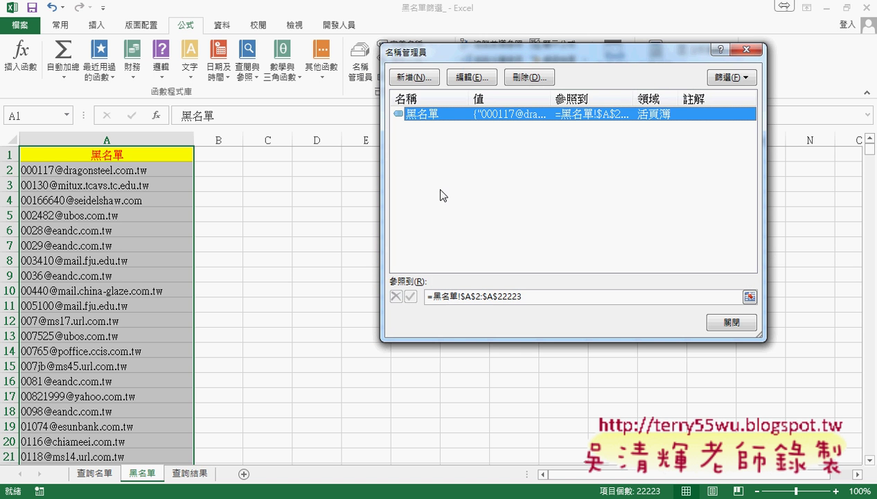
Confirm 黑名單 refers to 黑名單!$A$2:$A$22223, close Name Manager and return to 查詢名單
click(527, 298)
scroll(120, 192, up, 1)
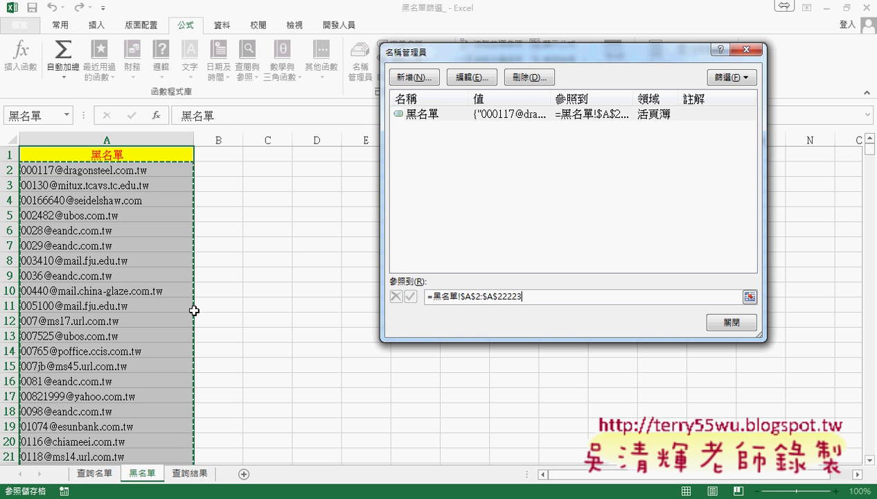
click(727, 322)
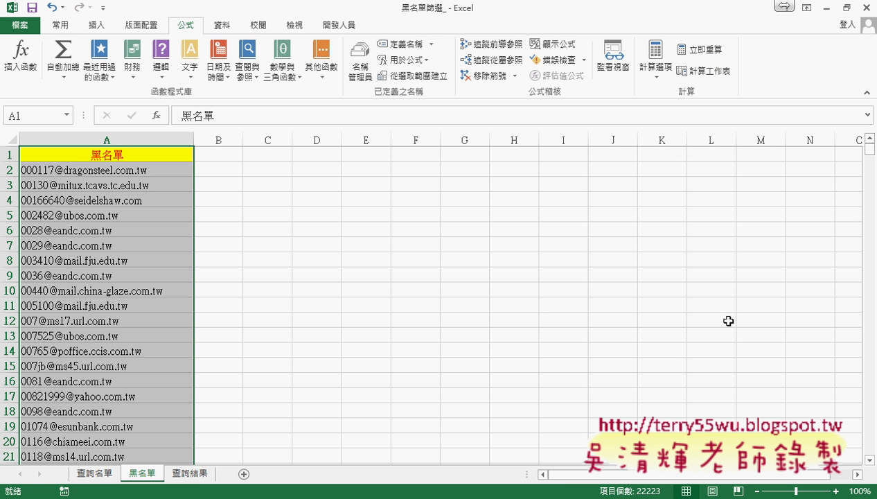
click(94, 474)
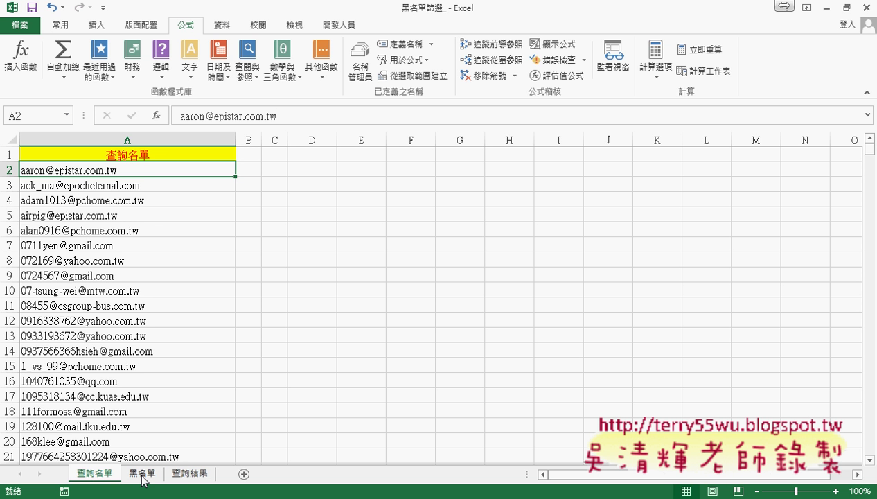
Insert an empty COUNTIF function into cell B2 of 查詢名單 from the Statistical function list
click(246, 172)
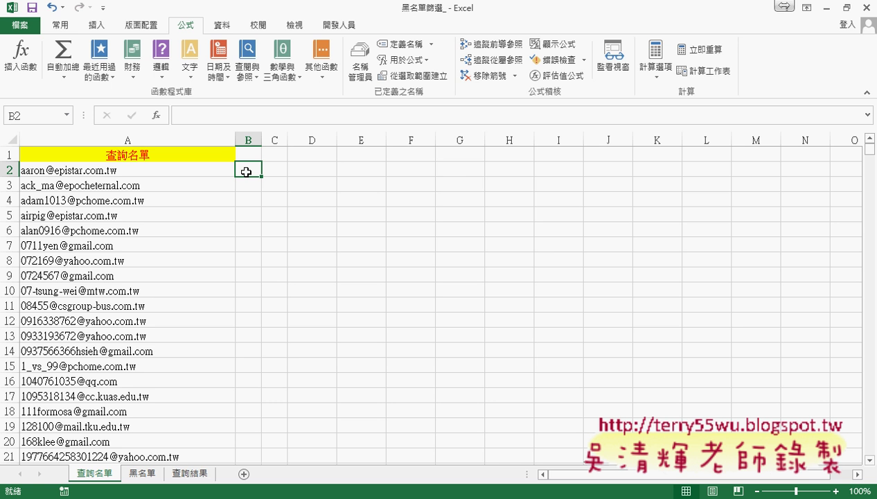
click(155, 115)
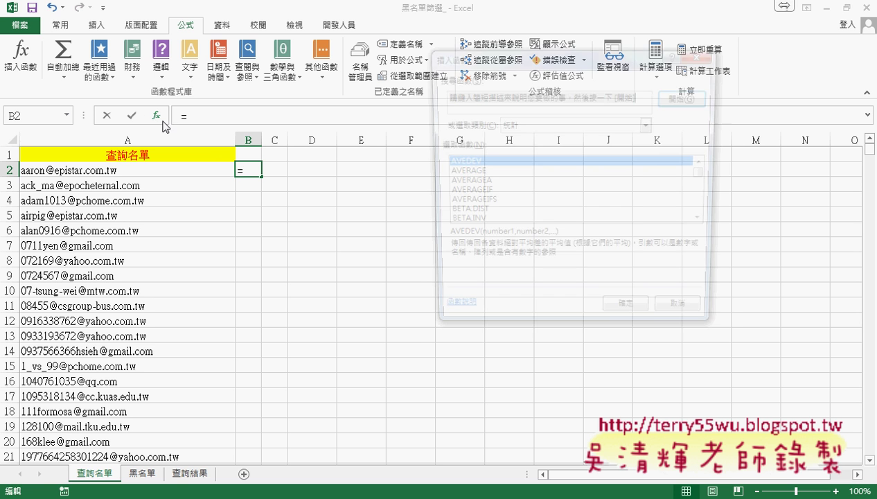
click(707, 223)
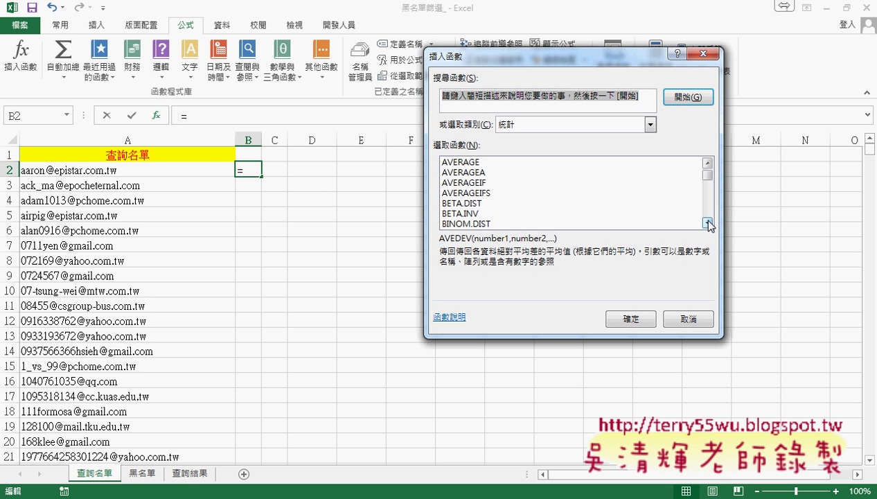
click(707, 222)
click(707, 222)
click(707, 222)
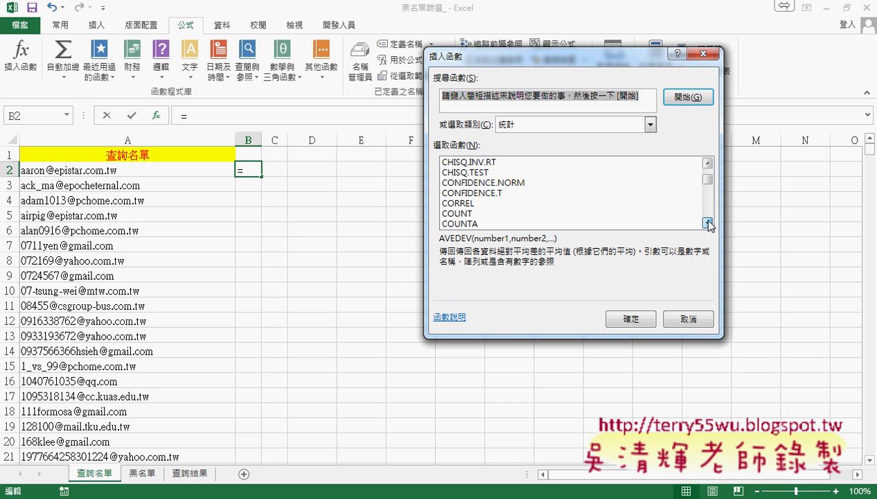
click(707, 222)
click(707, 222)
click(707, 223)
click(466, 213)
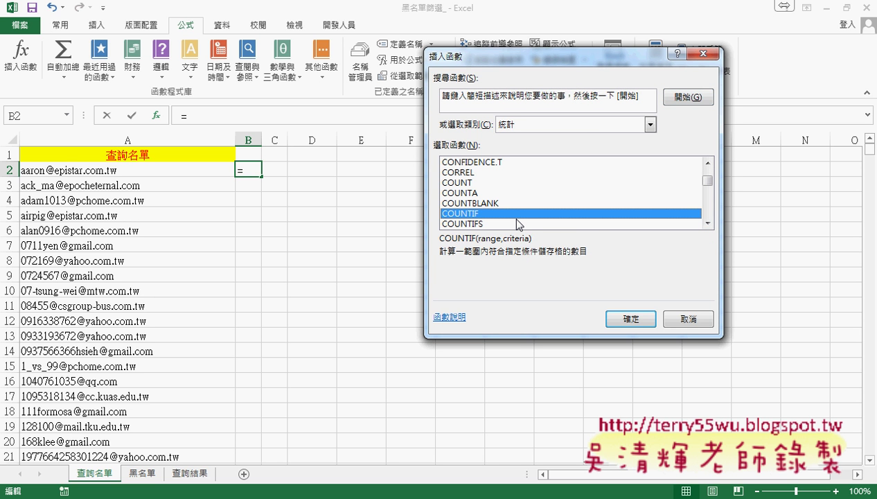
click(610, 317)
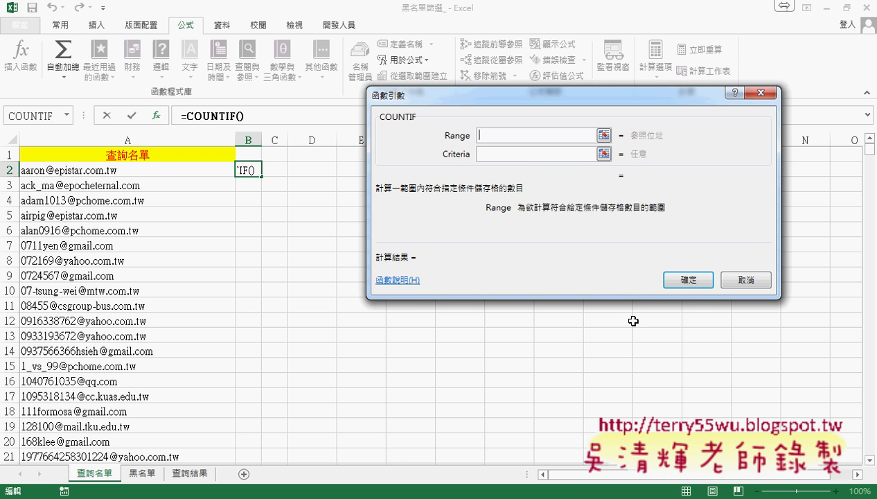
Complete B2 as =COUNTIF(黑名單,A2) using the named range, returning 1
key(F3)
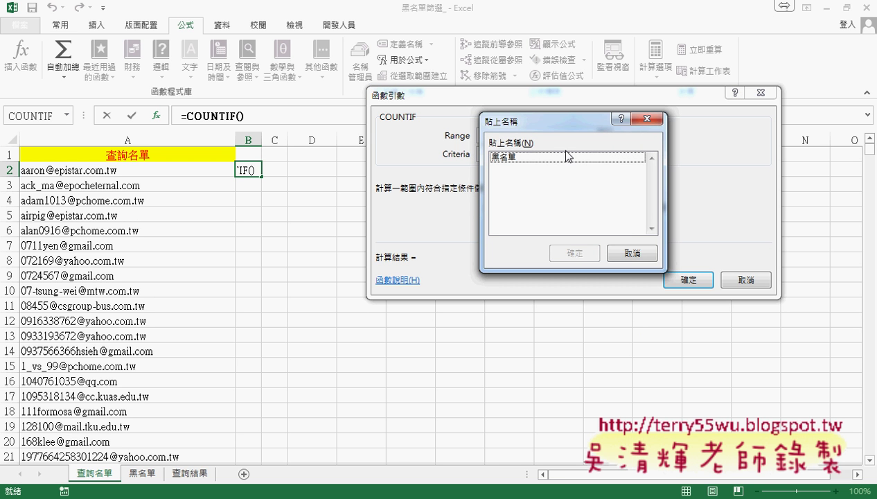
double_click(554, 156)
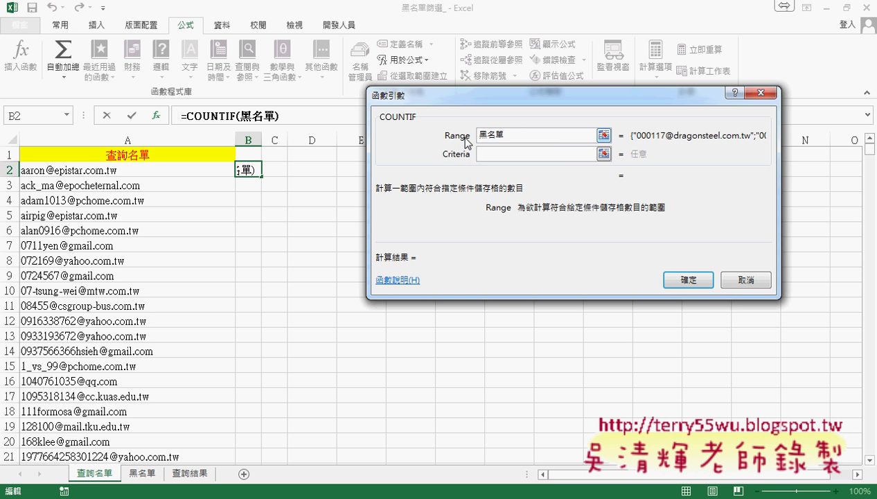
click(490, 155)
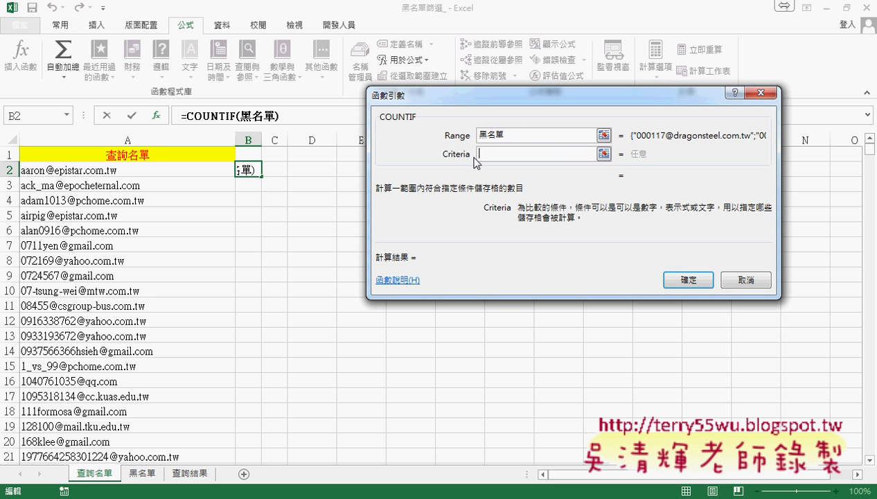
click(146, 169)
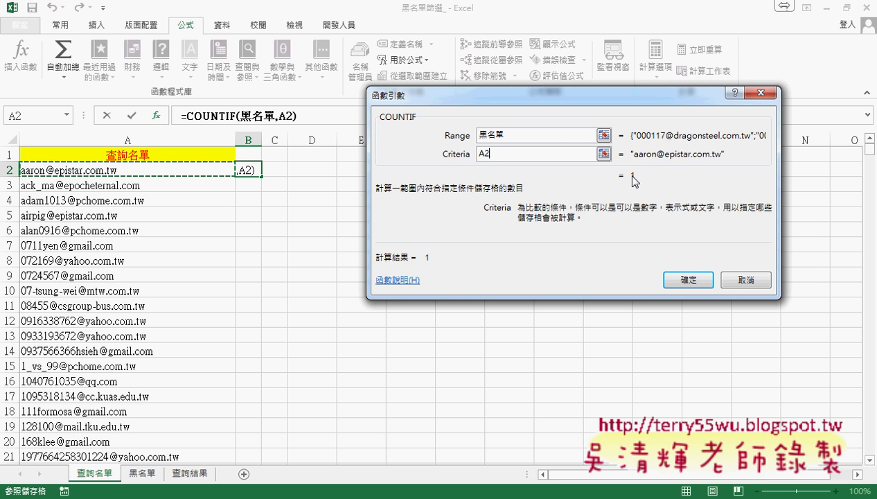
click(684, 271)
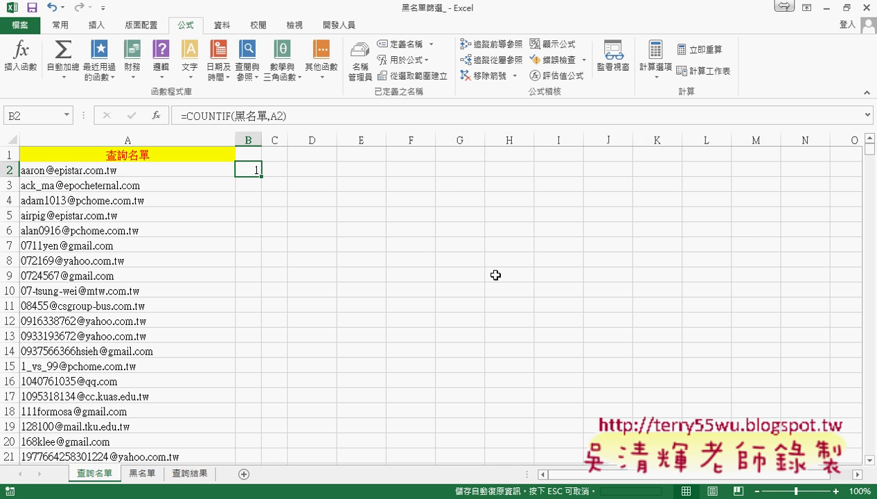
double_click(263, 177)
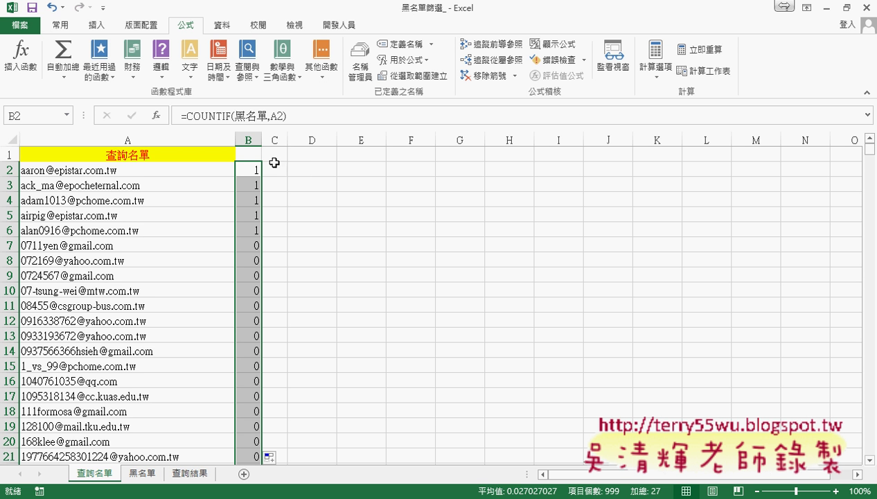
click(246, 154)
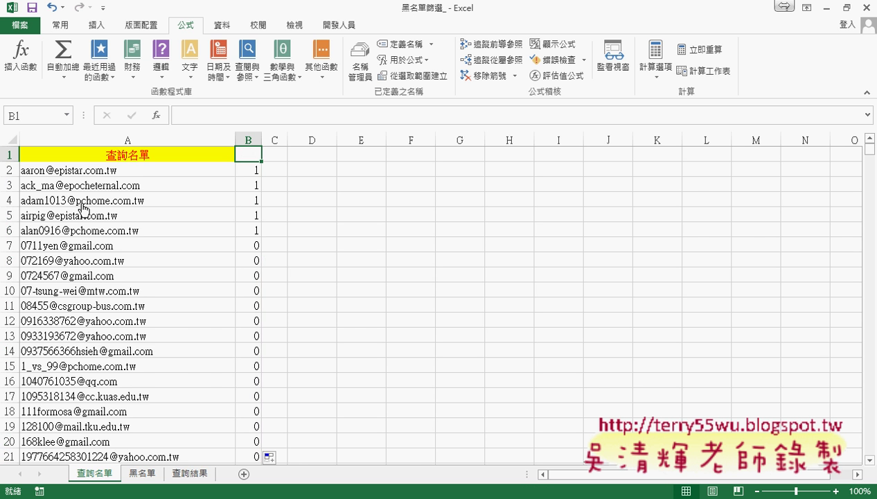
click(194, 473)
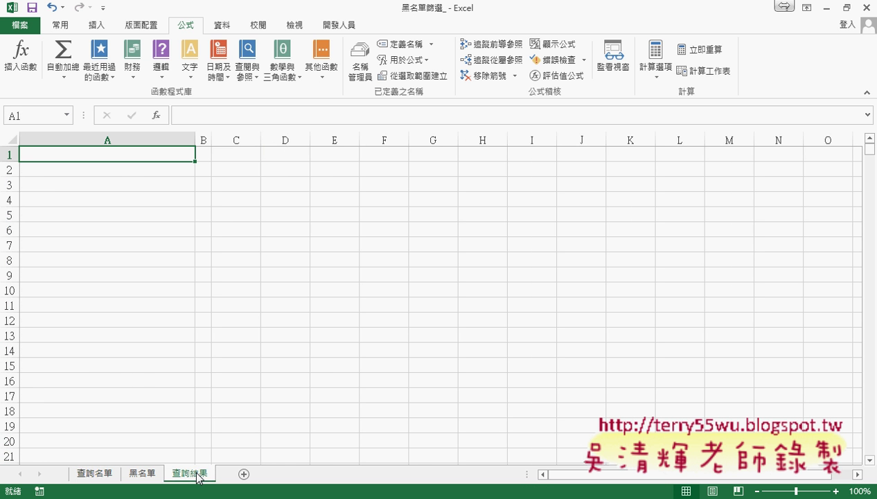
click(93, 473)
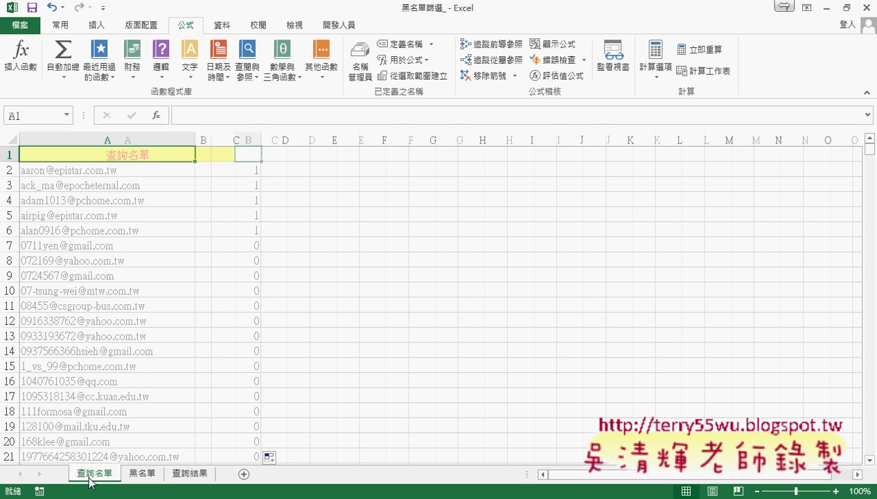
click(248, 170)
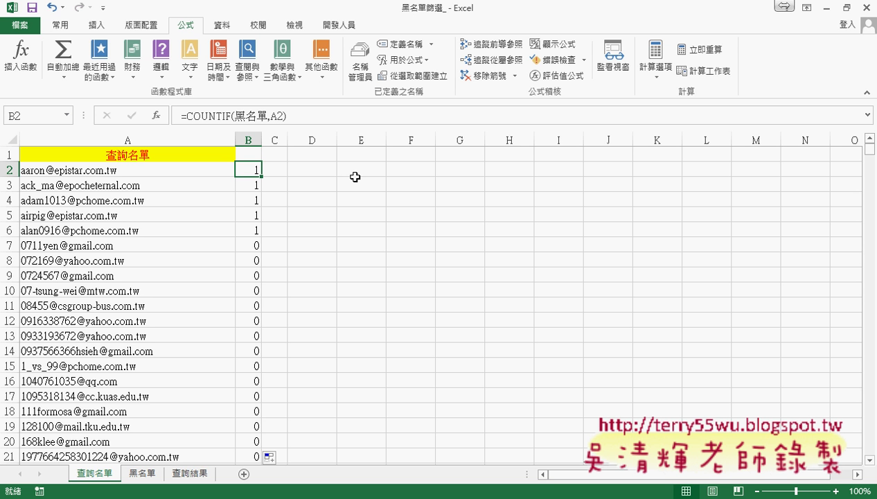
click(257, 156)
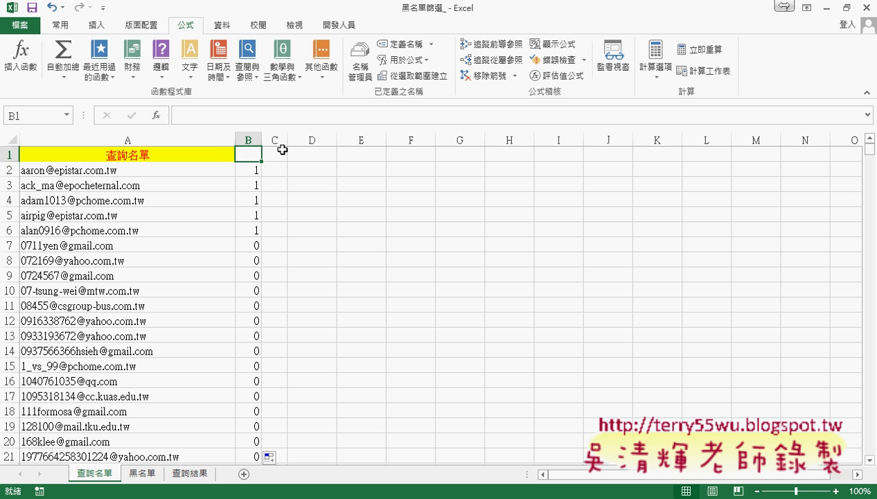
text(=)
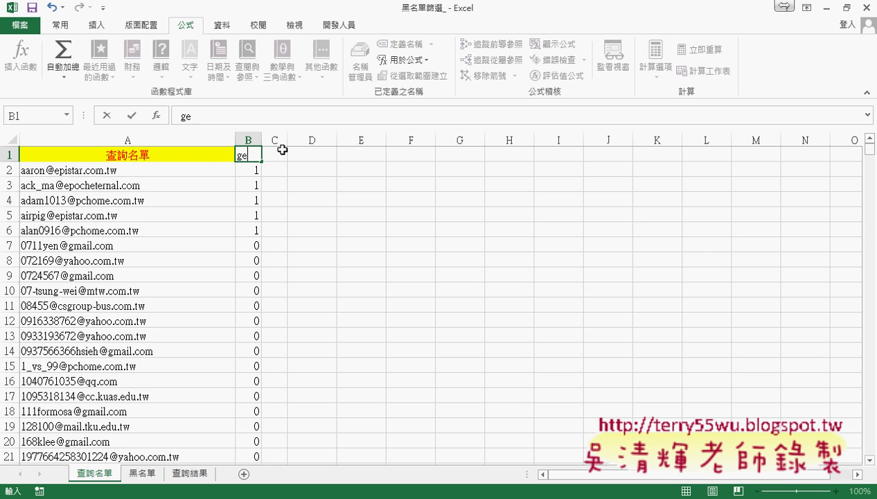
key(BackSpace)
text(結果)
key(Return)
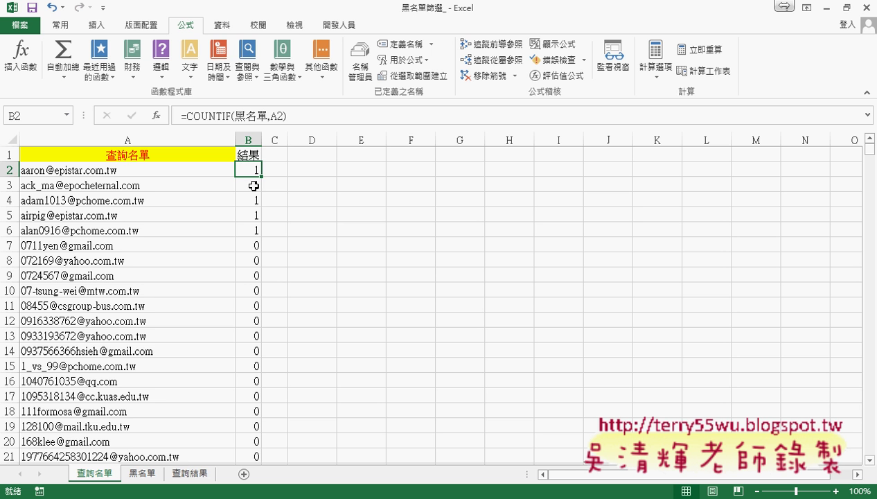
click(249, 155)
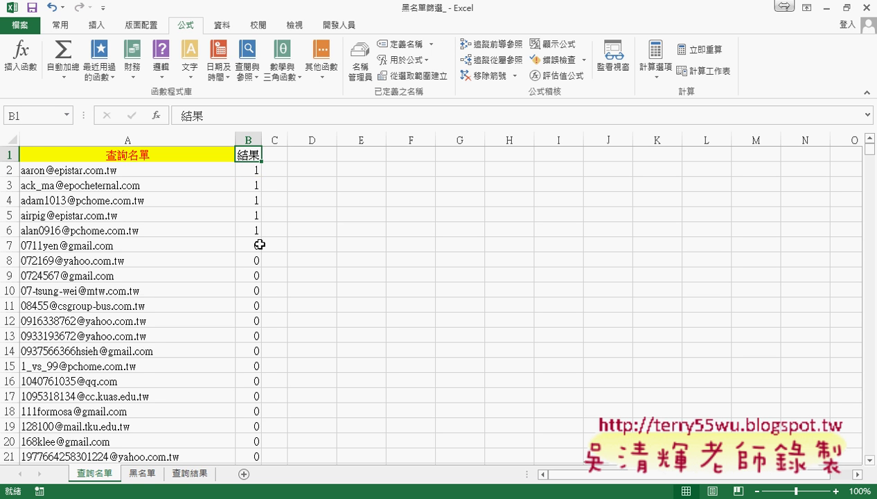
scroll(259, 245, down, 2)
scroll(259, 244, down, 6)
scroll(259, 245, down, 6)
scroll(259, 244, up, 2)
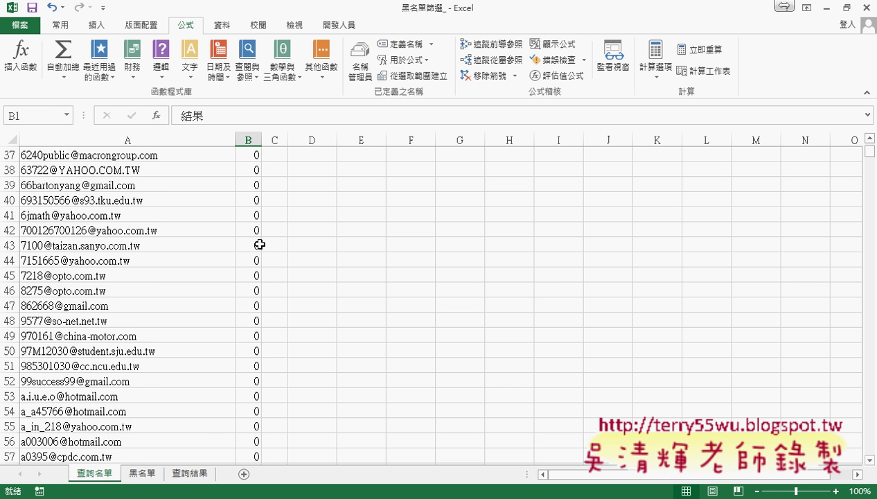
scroll(259, 245, up, 5)
scroll(260, 243, up, 7)
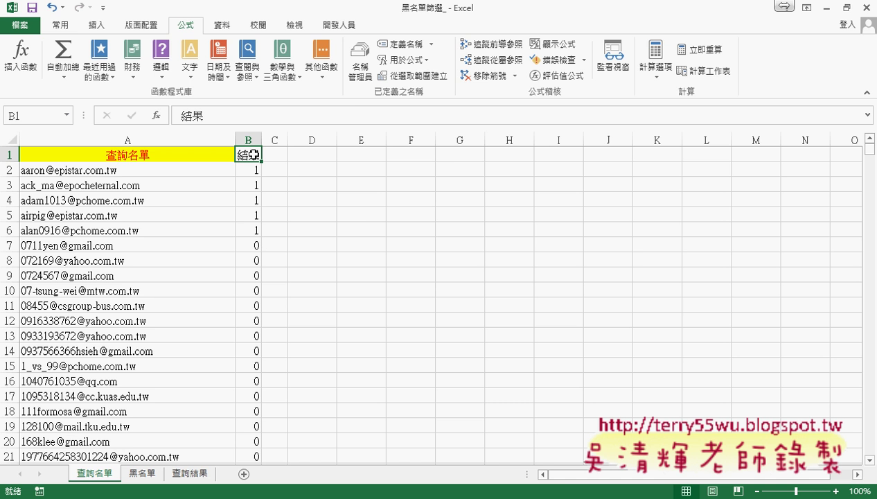
Turn on filtering and show only rows where 結果 is 1 (27 of 999), selecting A2
click(229, 27)
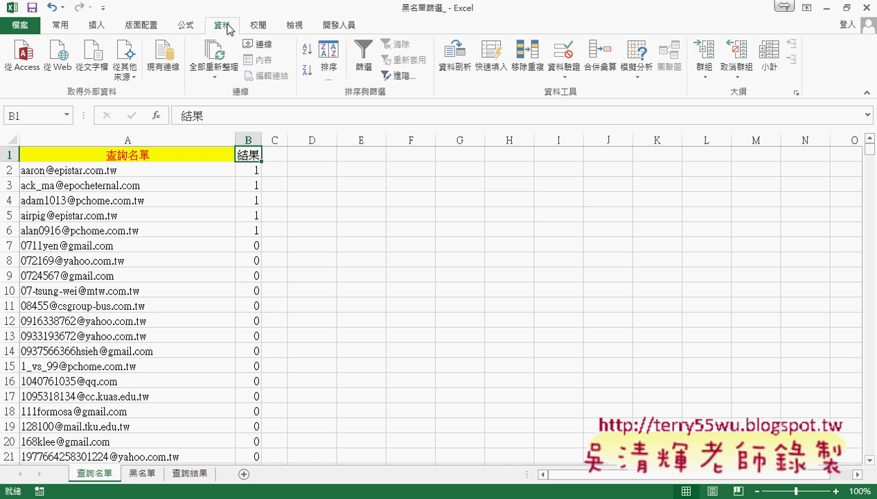
click(371, 68)
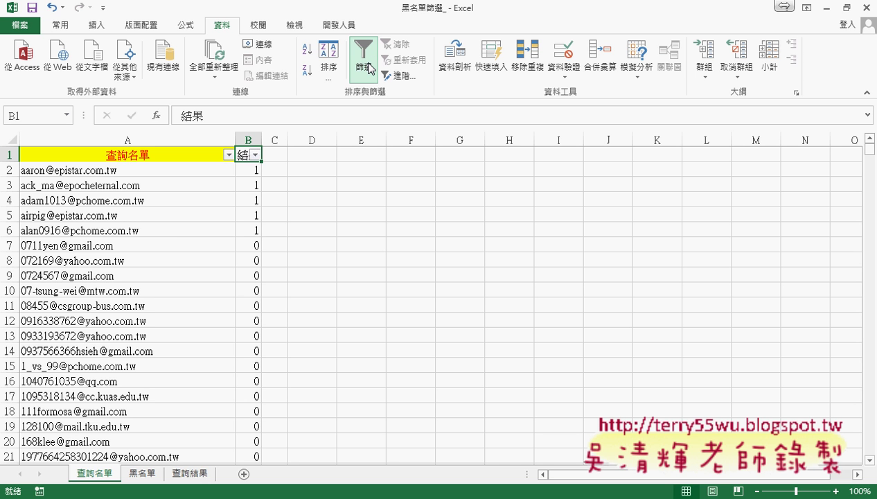
click(256, 155)
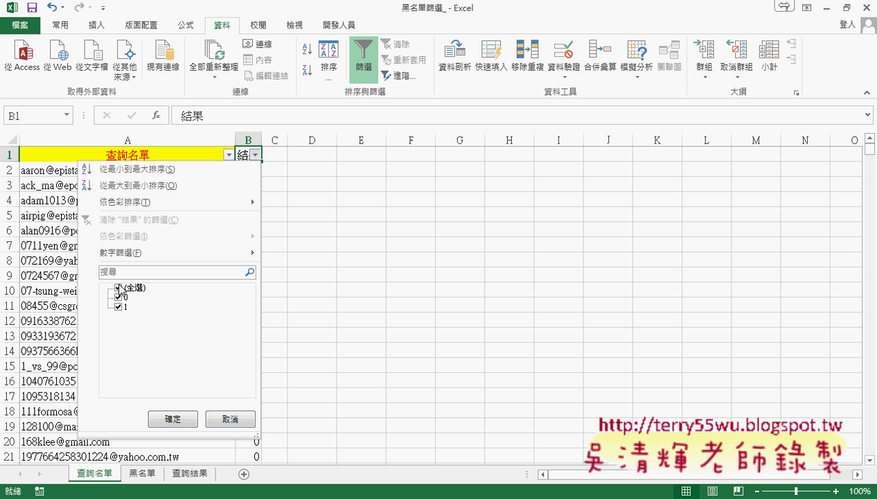
click(118, 287)
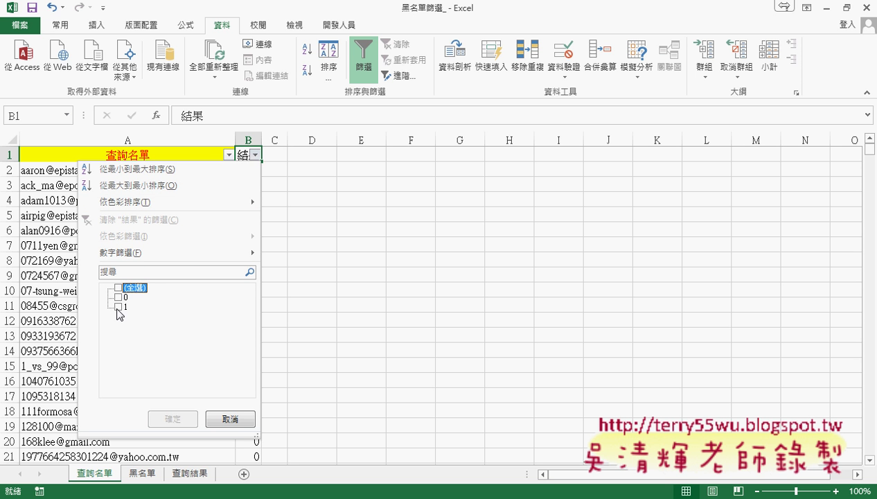
click(118, 306)
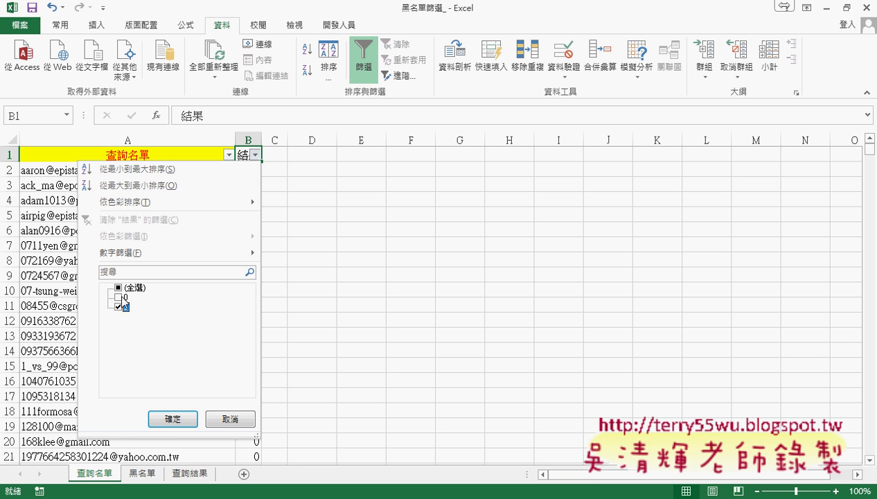
click(171, 418)
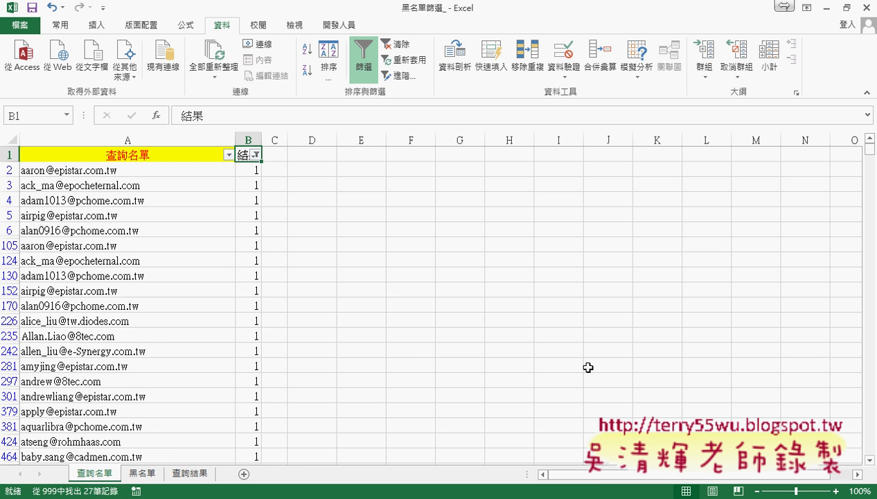
click(144, 169)
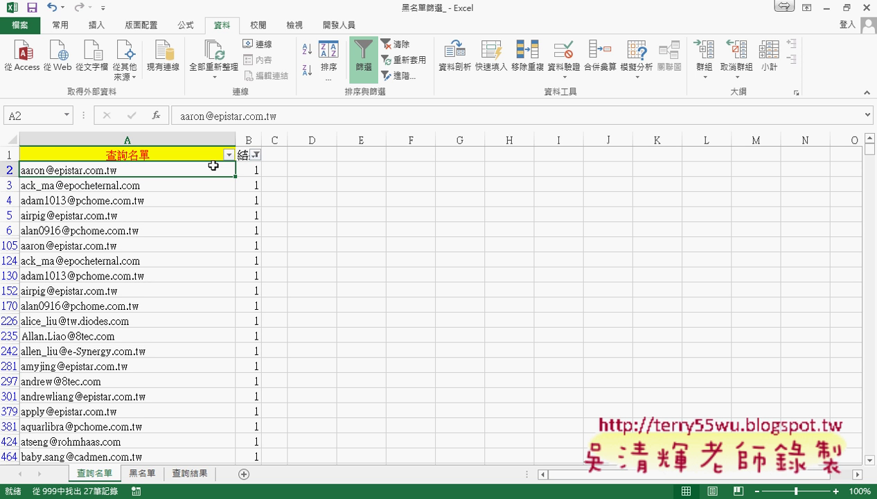
Copy the filtered blacklisted emails into the 查詢結果 sheet starting at A1
key(ctrl+shift+Down)
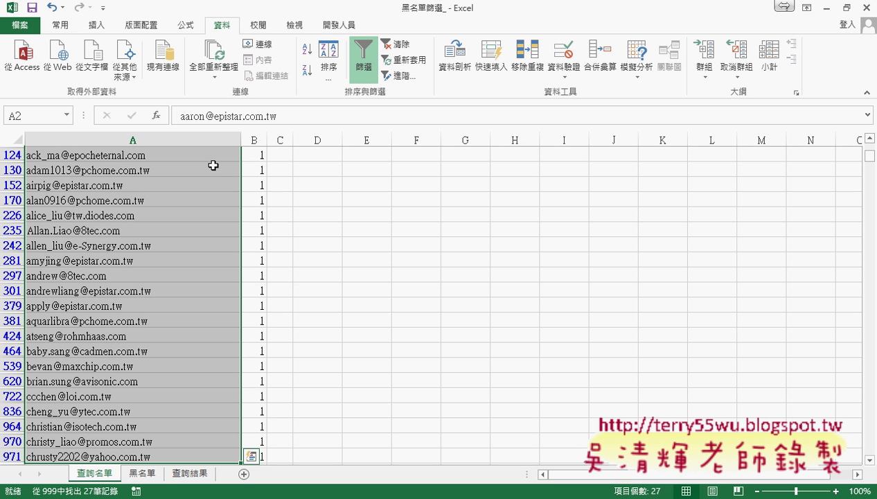
key(ctrl+c)
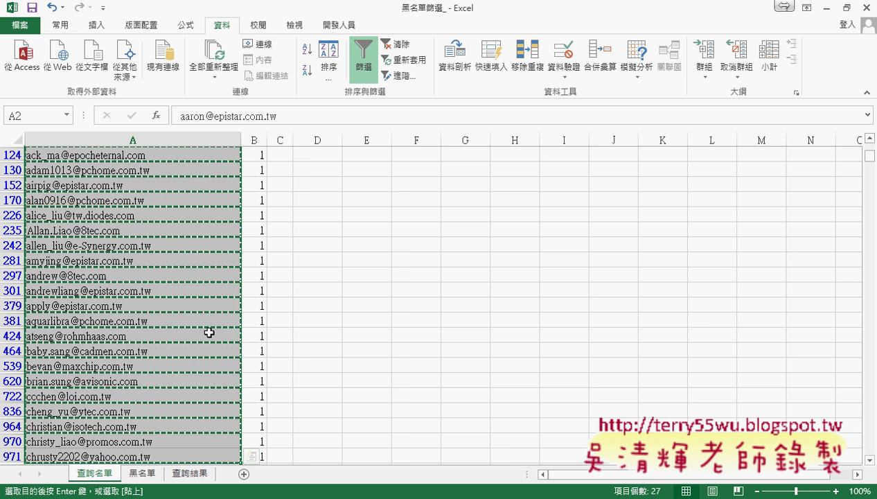
click(182, 475)
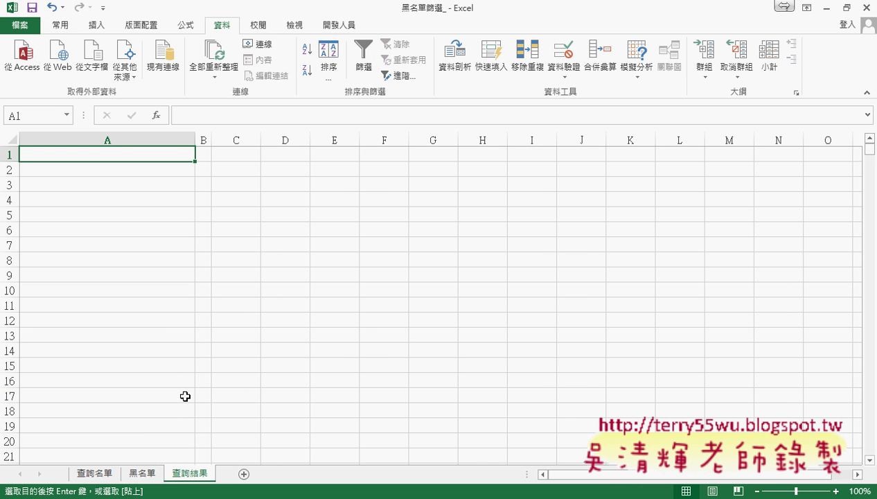
key(ctrl+v)
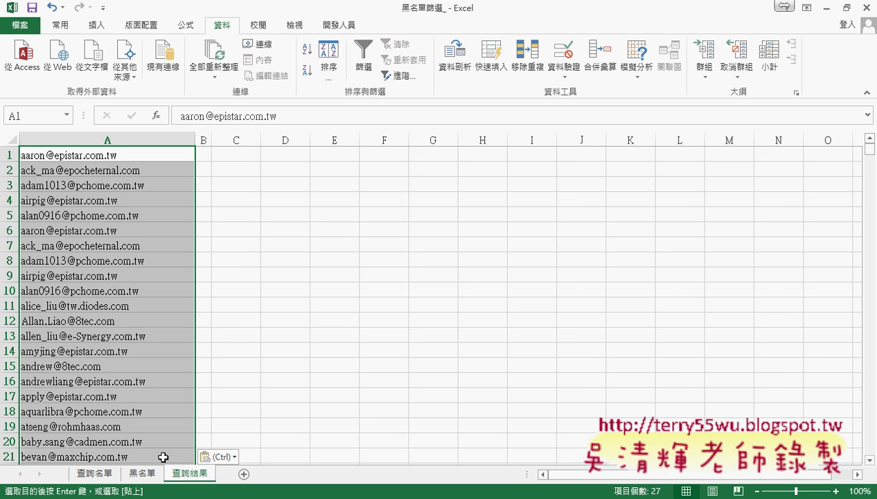
Clear the filter on 查詢名單 so all emails show again
click(143, 474)
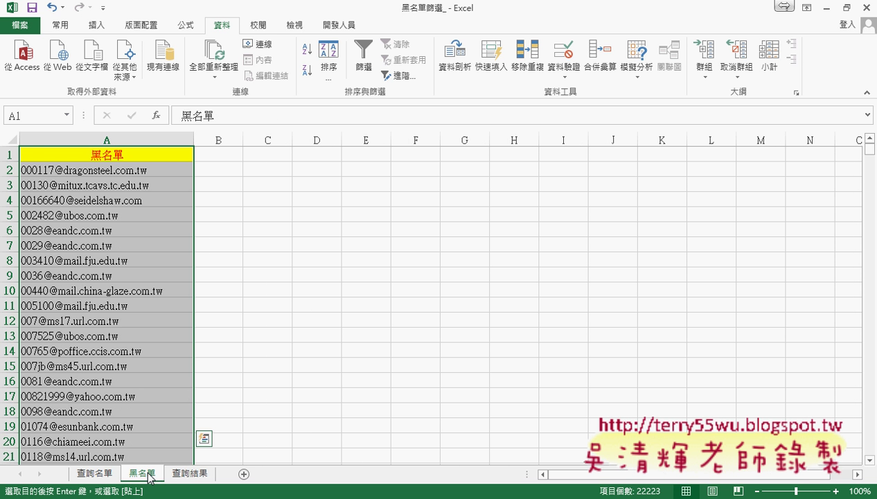
click(104, 478)
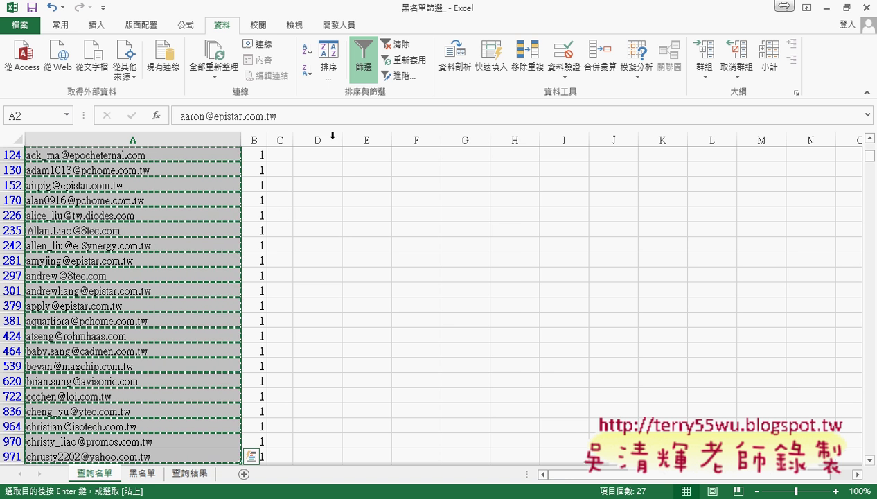
click(362, 61)
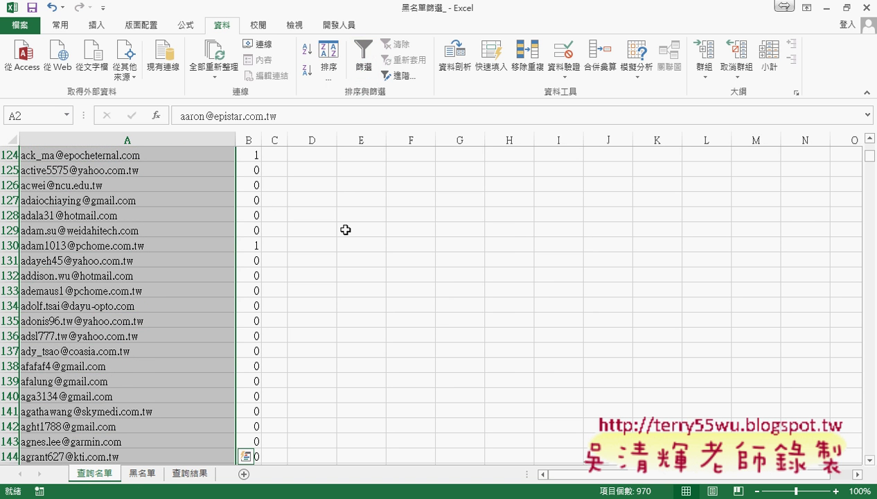
Return to the top of 查詢名單, review B2's COUNTIF formula, then show the 黑名單 sheet
scroll(345, 229, up, 8)
scroll(345, 229, up, 5)
scroll(345, 229, up, 9)
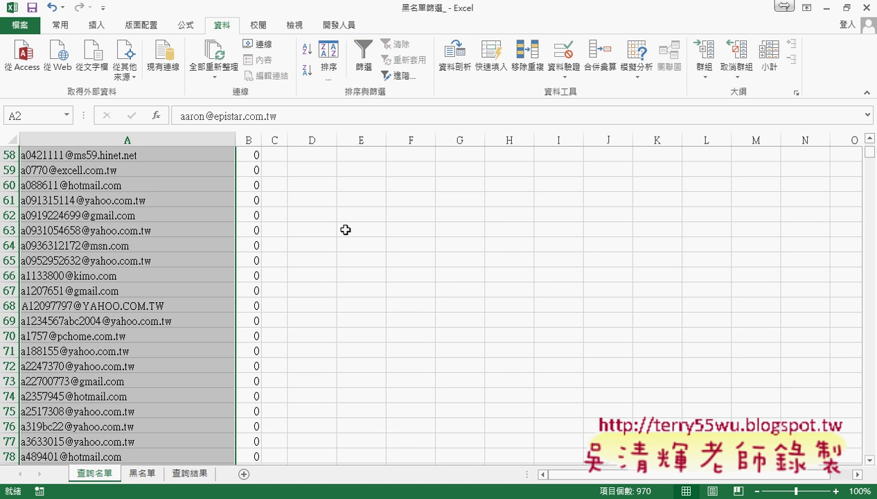
scroll(345, 229, up, 10)
click(196, 250)
key(ctrl+Home)
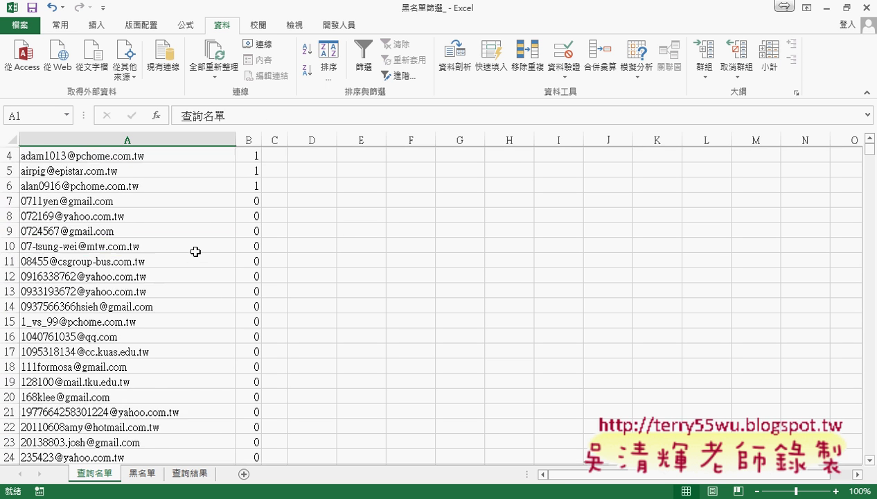
click(251, 170)
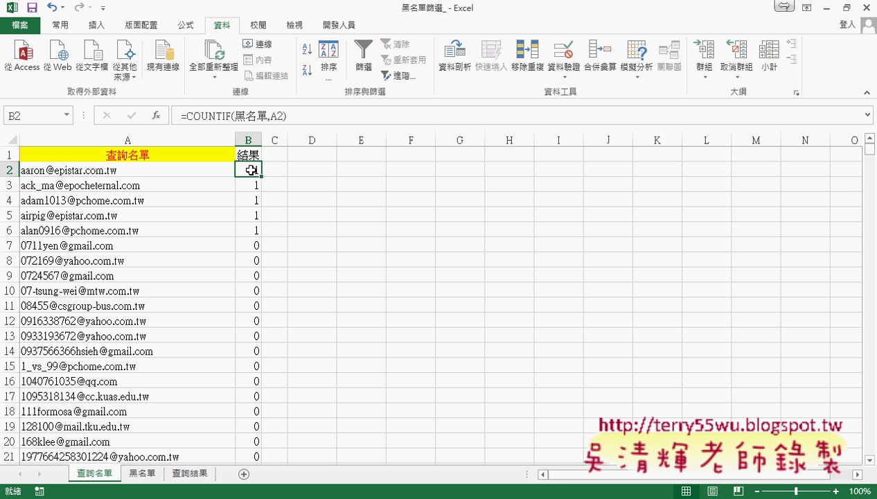
click(143, 474)
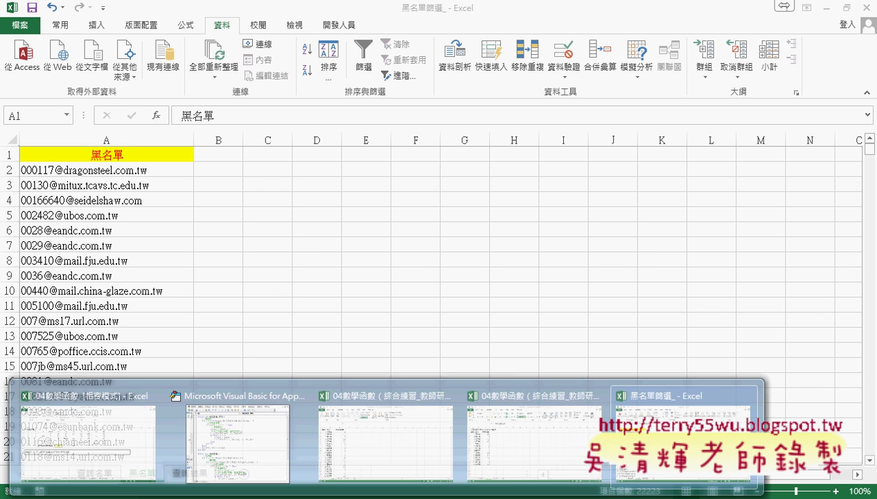
Switch to the 04數學函數 workbook's COUNT sheet
click(388, 496)
click(419, 434)
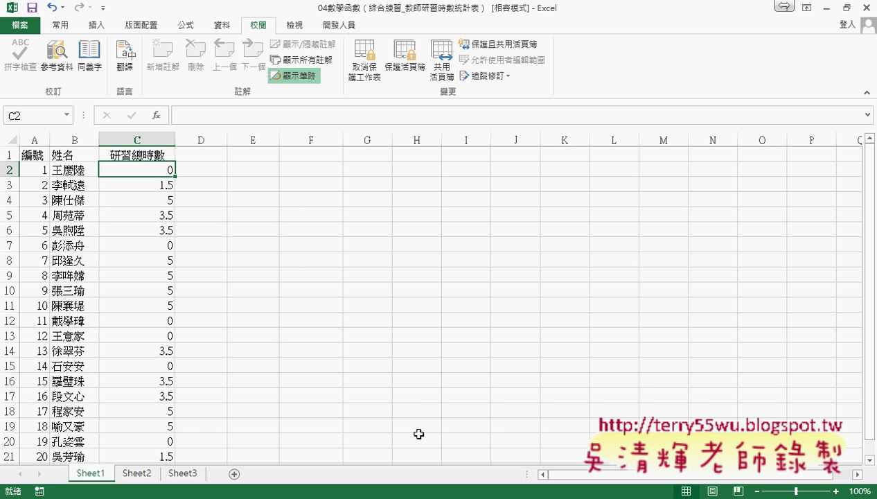
click(388, 496)
mouse_move(537, 436)
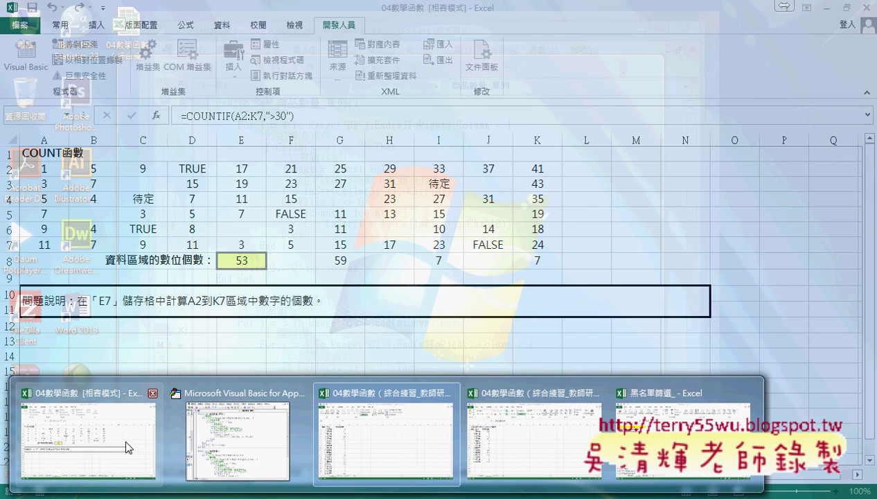
click(128, 443)
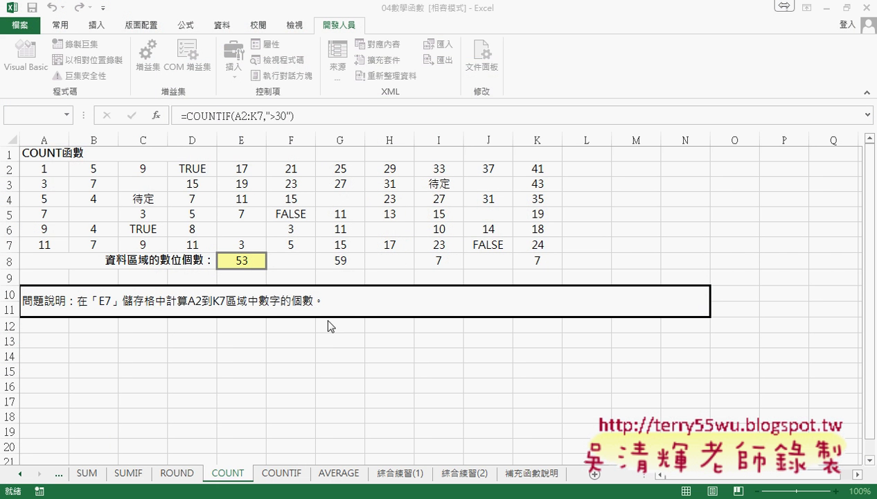
Review the COUNT, COUNTA, COUNTBLANK and COUNTIF formulas in E8, G8, I8 and K8
click(250, 260)
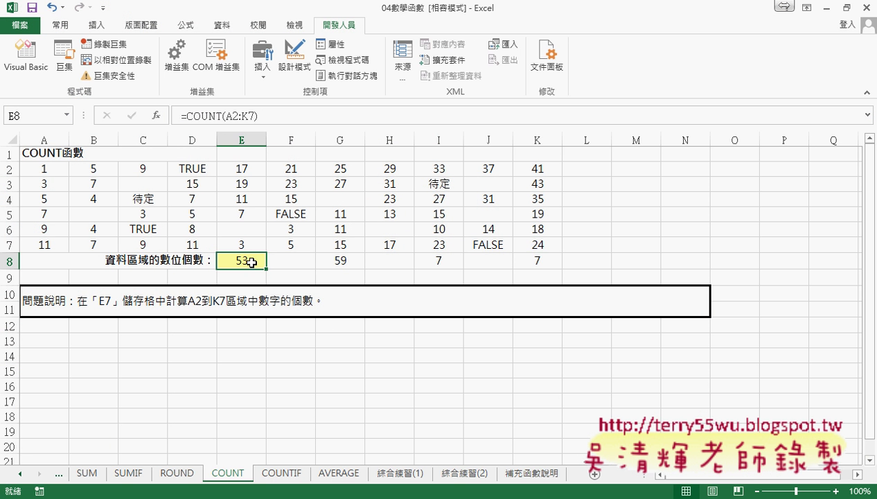
click(344, 260)
click(445, 261)
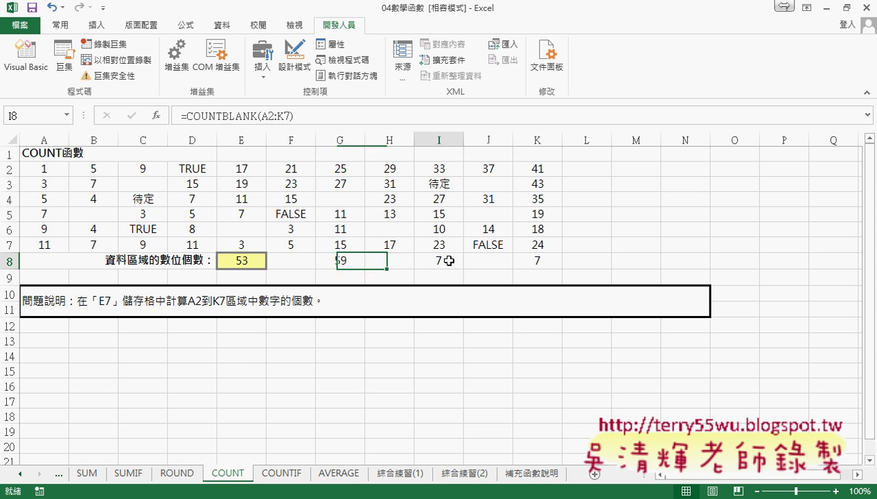
click(541, 260)
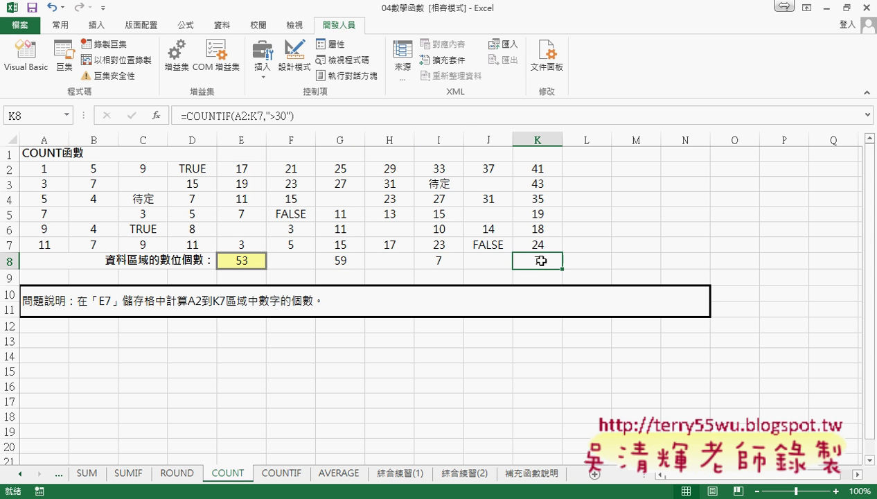